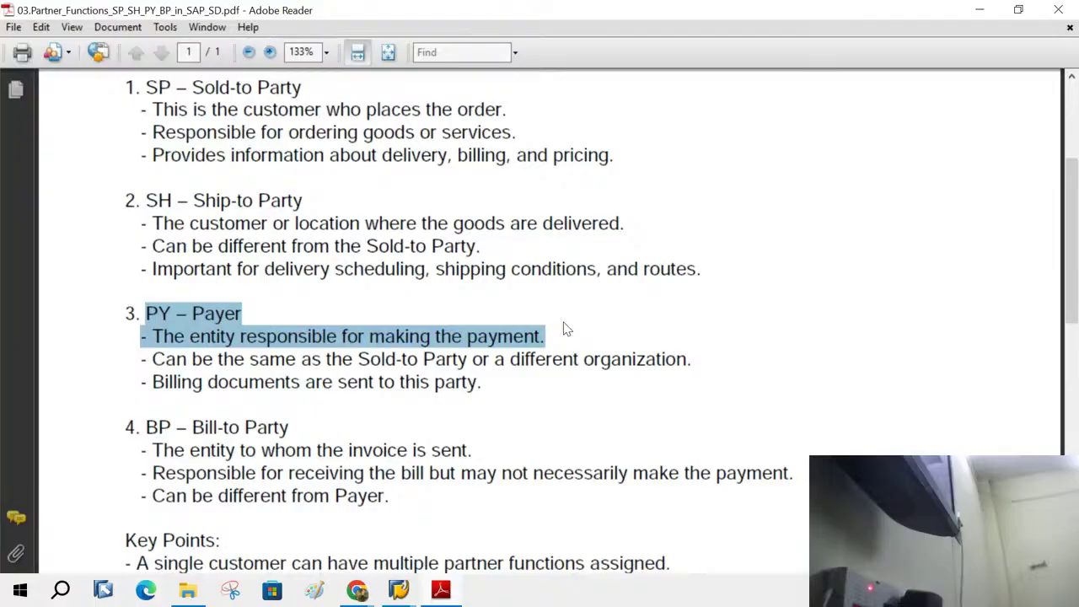
- Highlight the SP – Sold-to Party definition in the PDF, then return to SAP's Change Customer: Sales Area Data window
click(566, 329)
scroll(646, 346, up, 2)
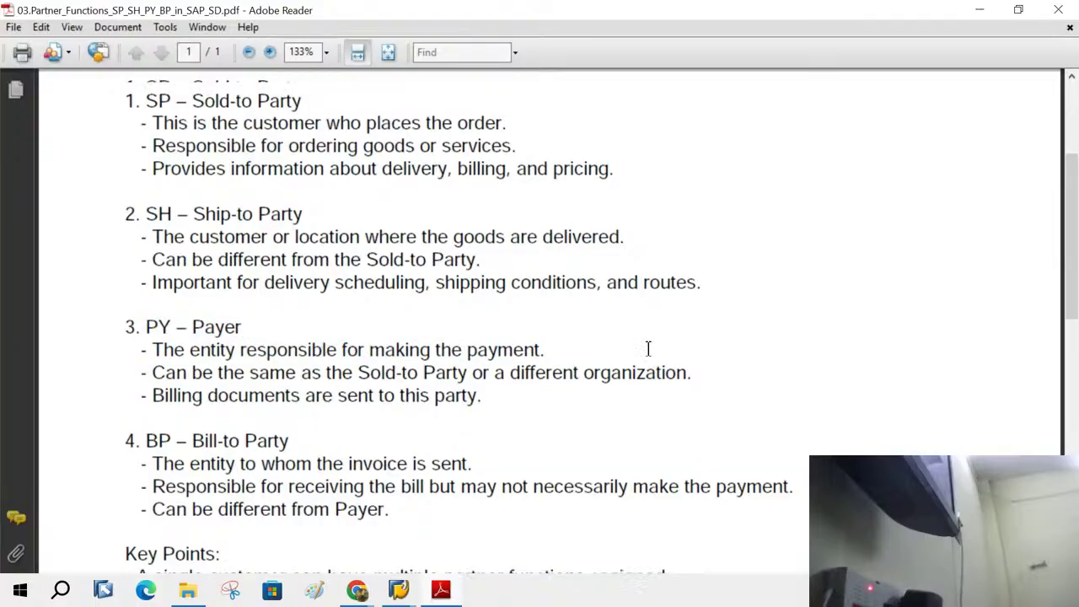
drag(146, 156, 330, 169)
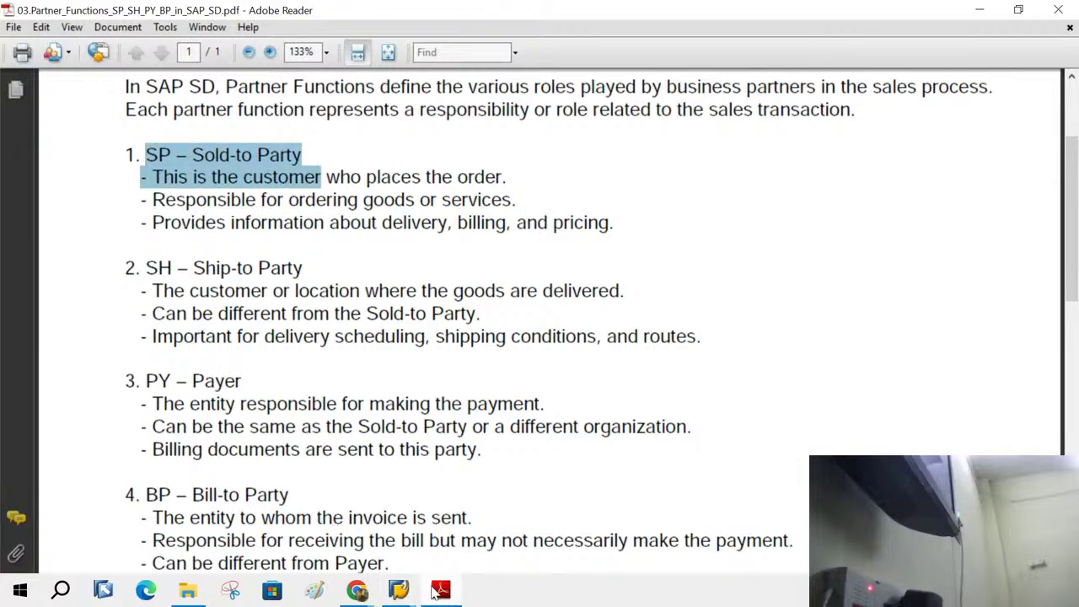
click(403, 590)
click(464, 523)
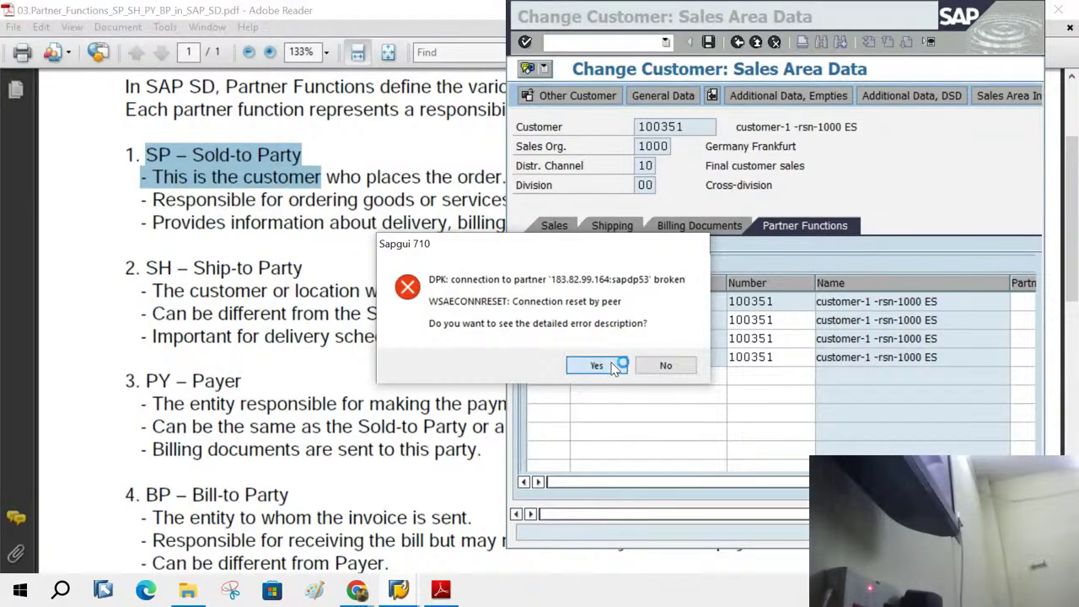
- Dismiss the connection-reset error details and reopen SAP Logon
click(598, 366)
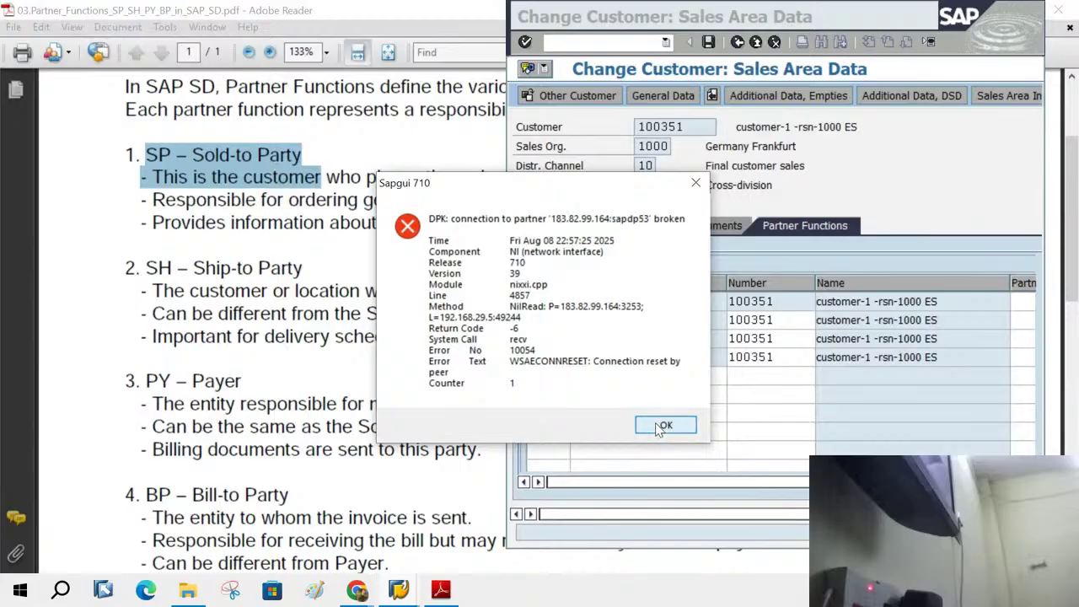
click(661, 428)
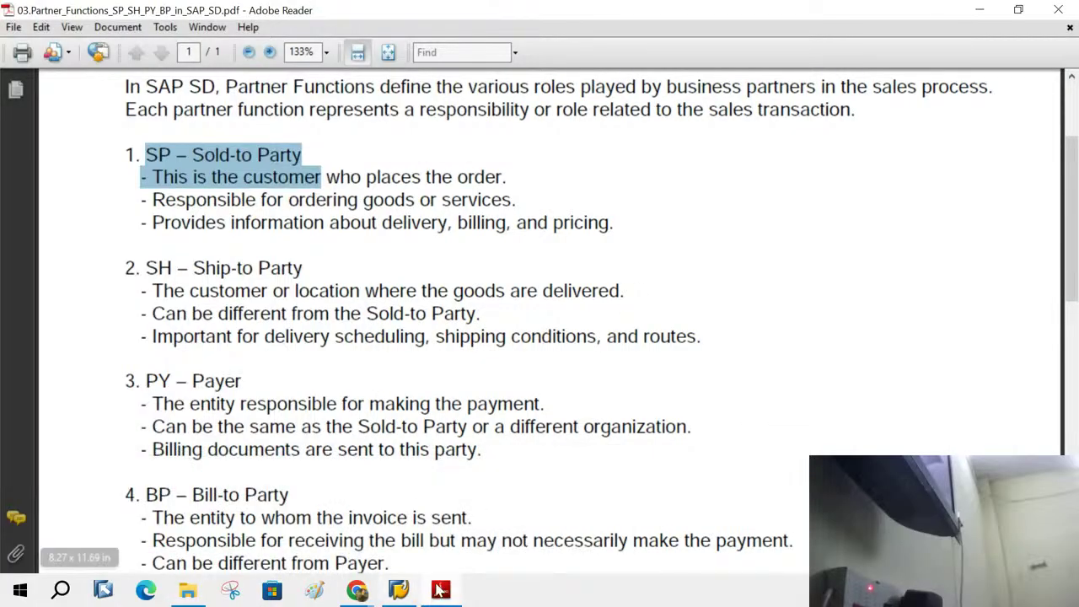
click(399, 590)
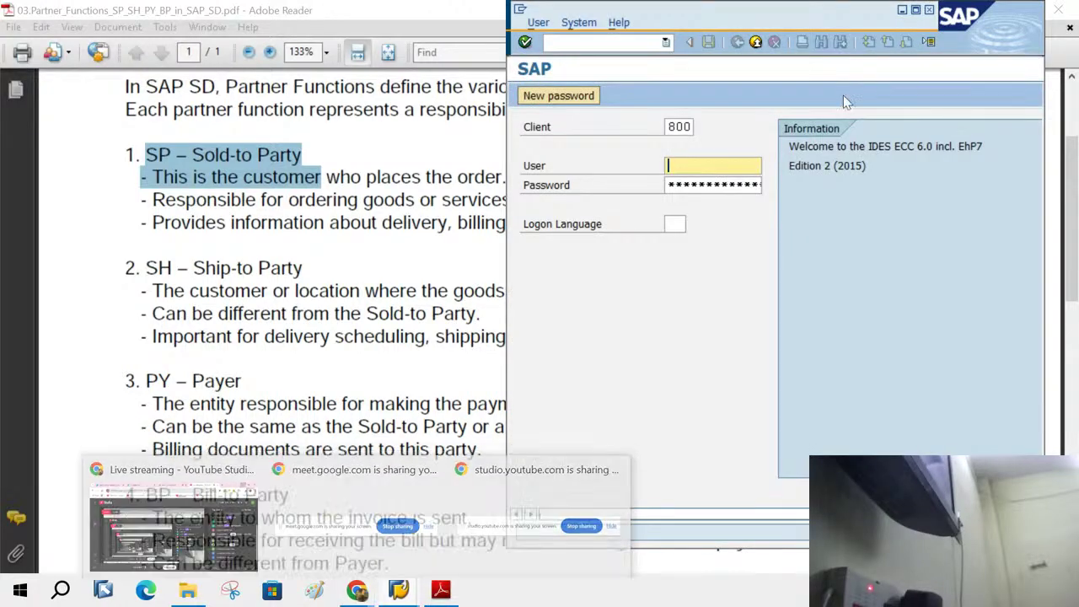
- Log into client 800 with the user name and password, continuing with this logon
text(s)
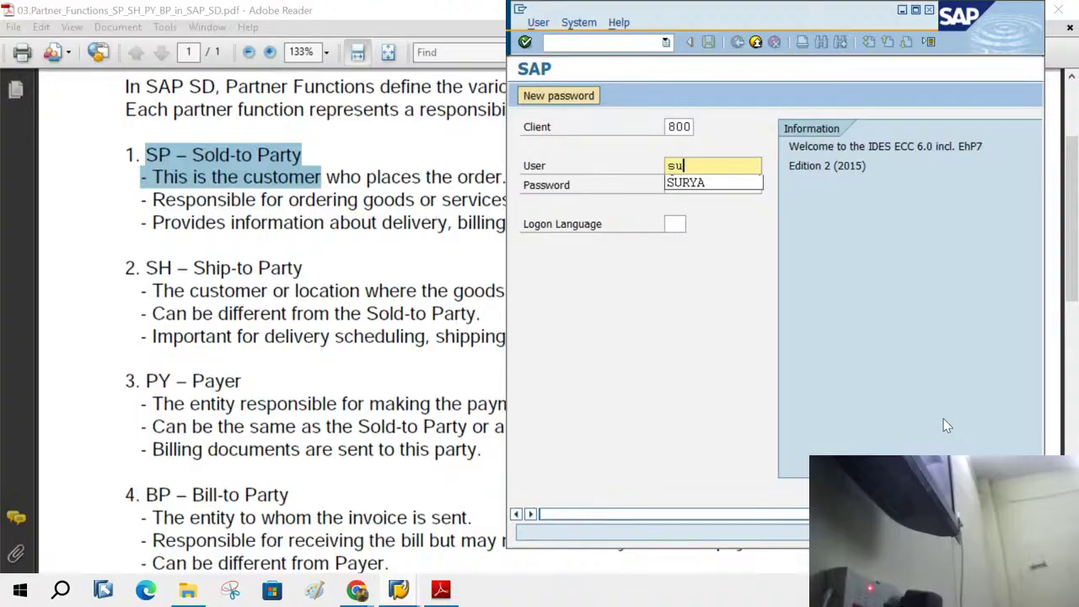
key(BackSpace)
text(us)
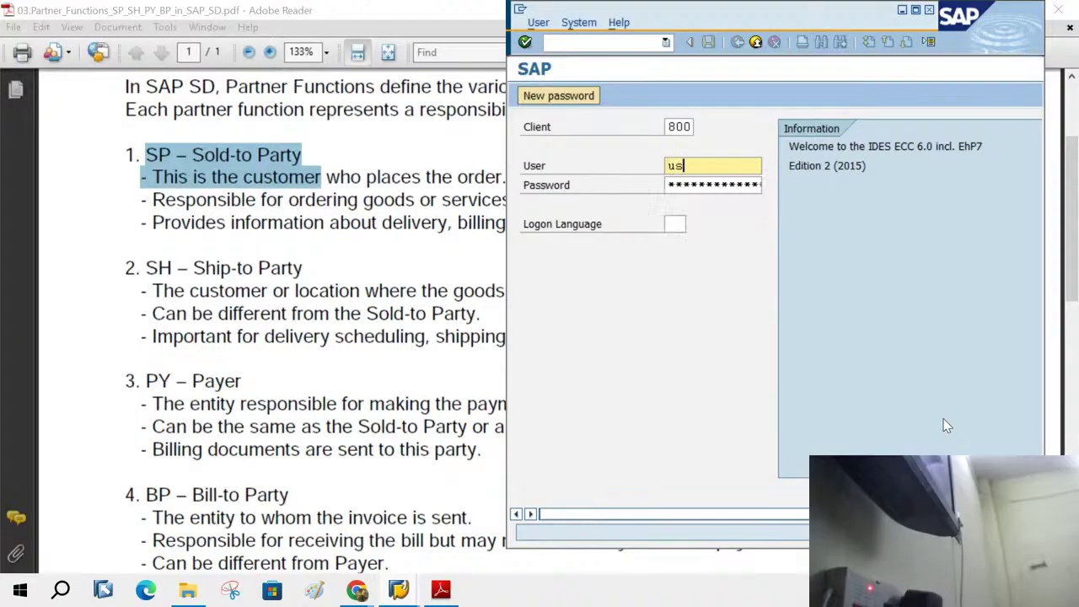
text(er36)
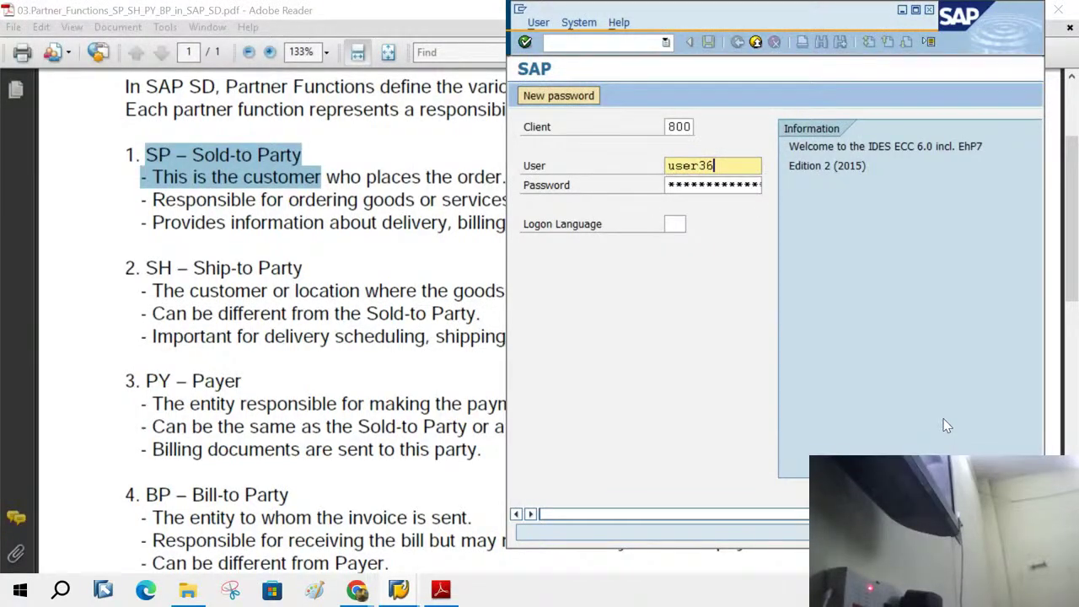
key(Tab)
text(******)
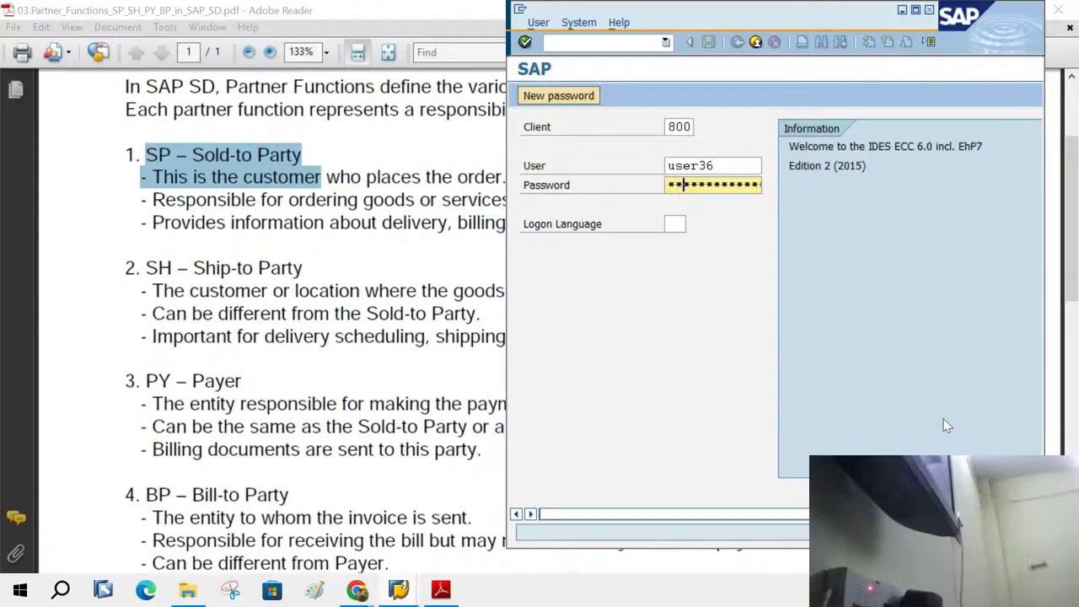
text(****)
key(Return)
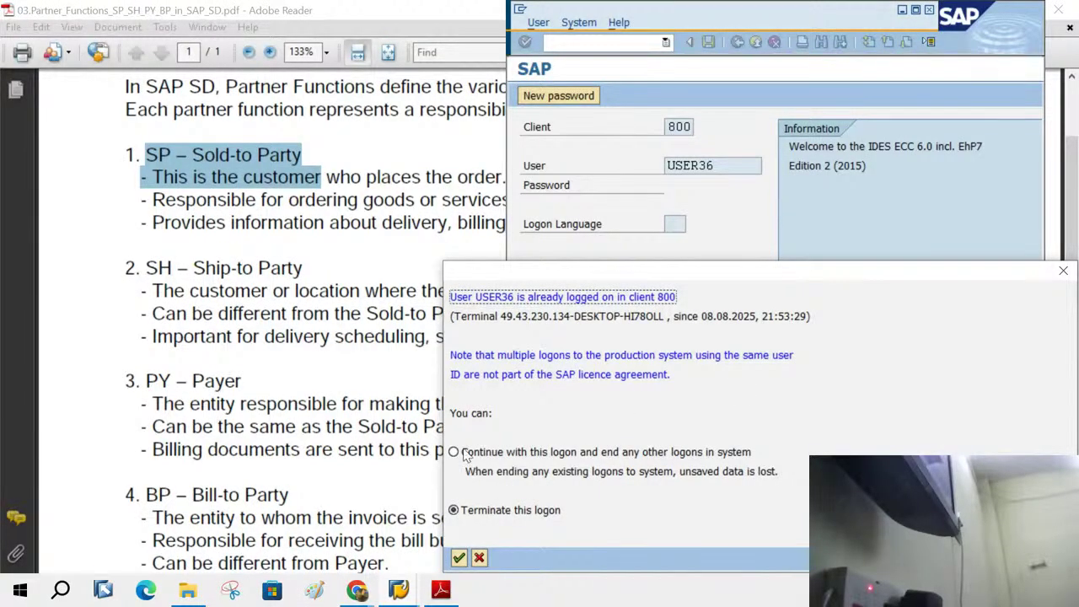
click(465, 453)
click(459, 557)
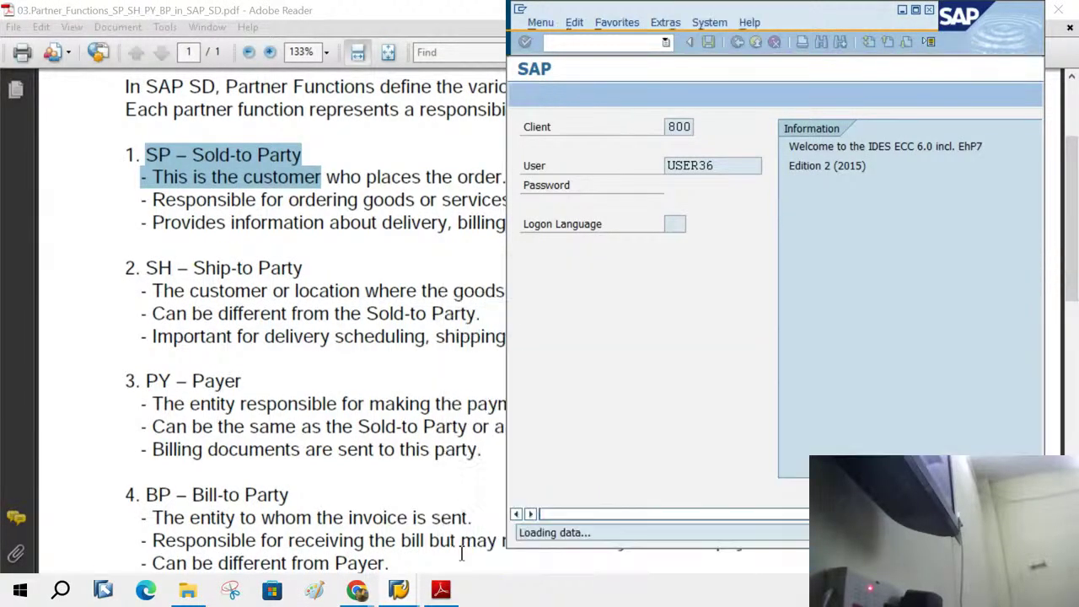
- Run VD01, list the account groups, highlighting Sold-to party 0001 and the PDF's Ship-to Party heading
text(vd)
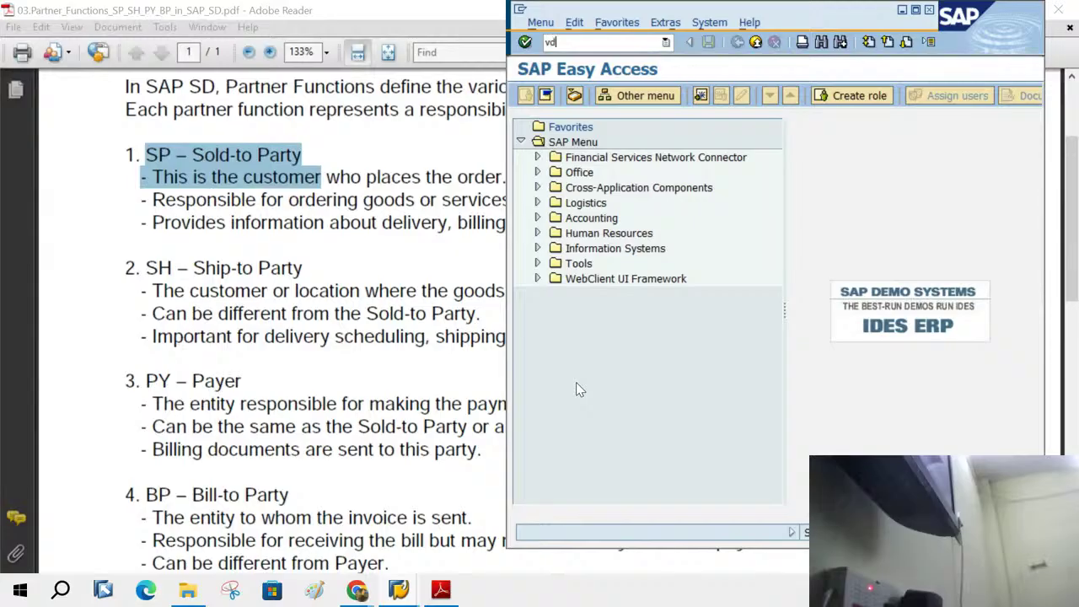
text(01)
key(Return)
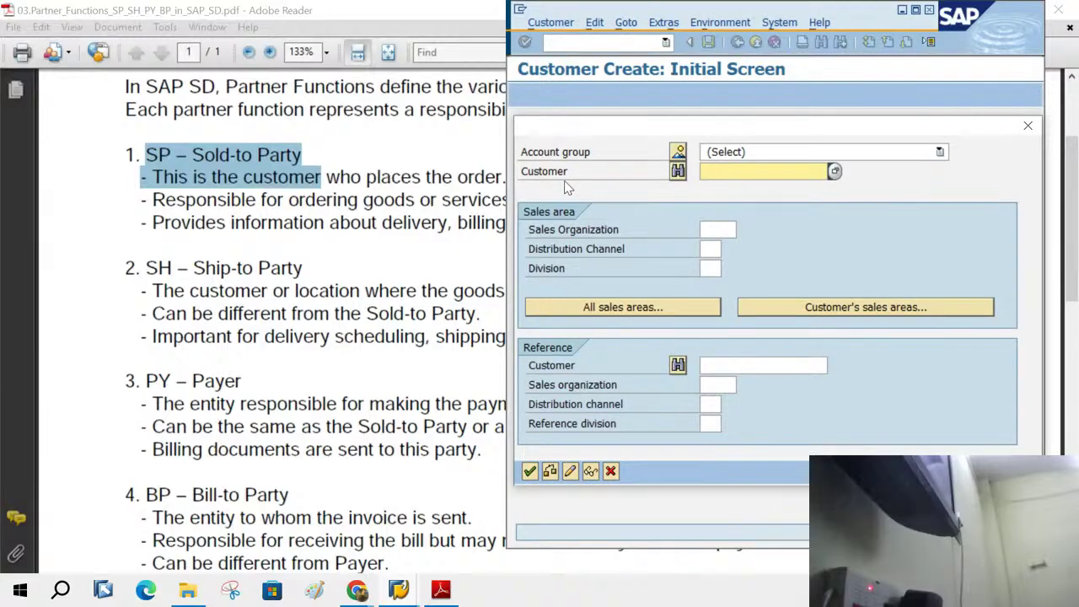
click(678, 153)
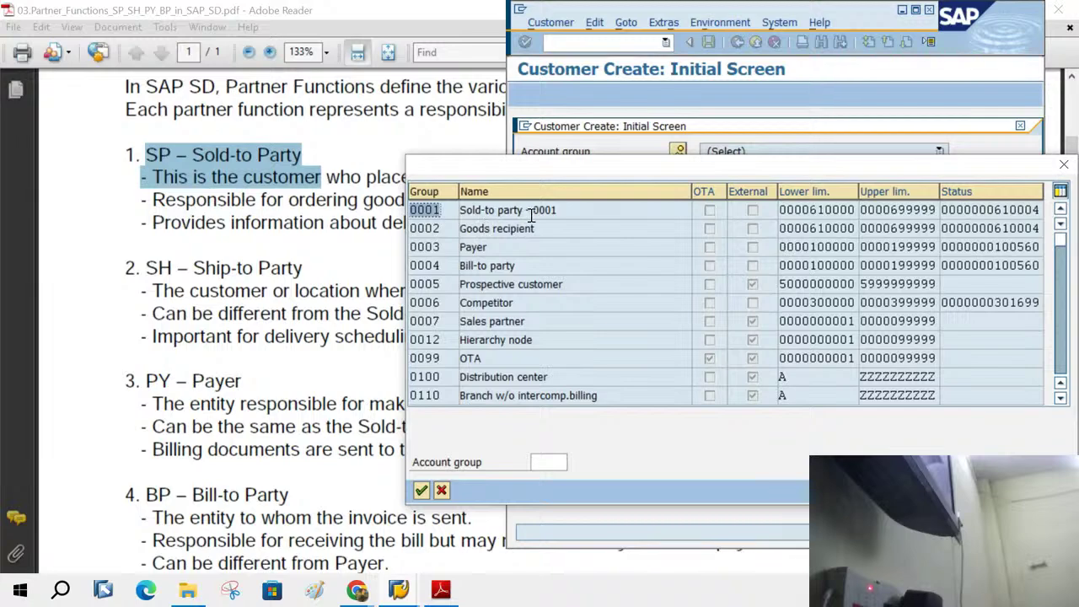
drag(571, 211, 446, 211)
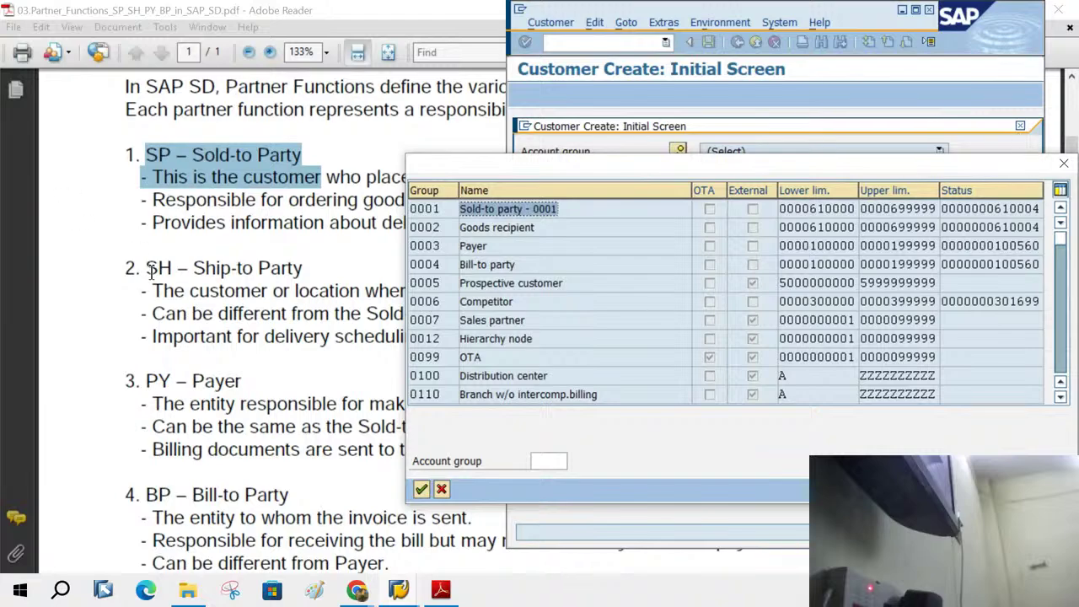
drag(148, 268, 226, 268)
- Highlight the PY – Payer and BP – Bill-to Party headings in the partner-functions PDF
click(156, 380)
drag(156, 380, 263, 378)
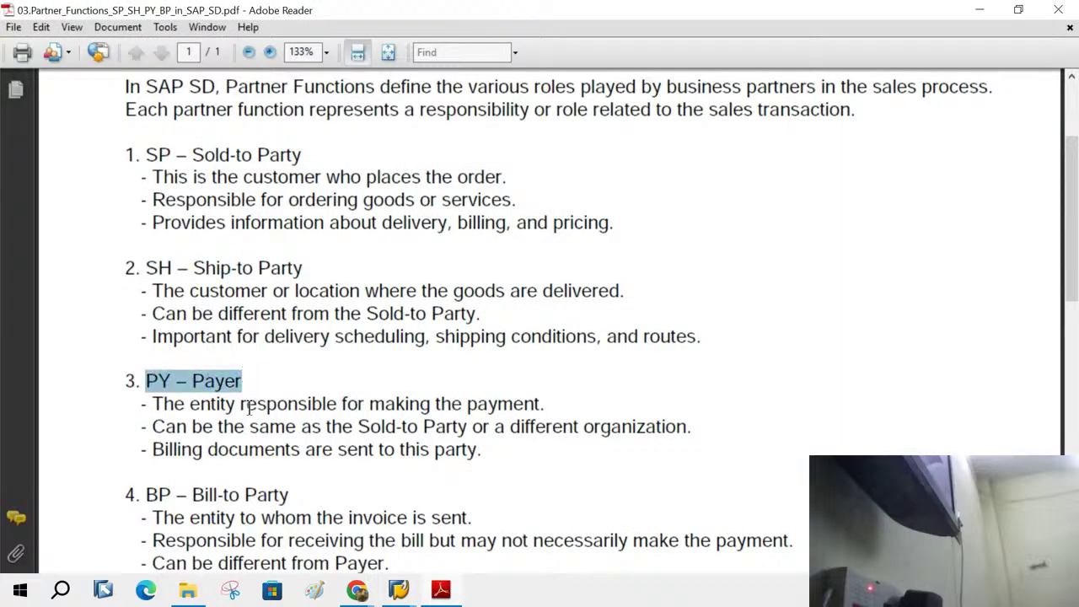
drag(150, 495, 288, 497)
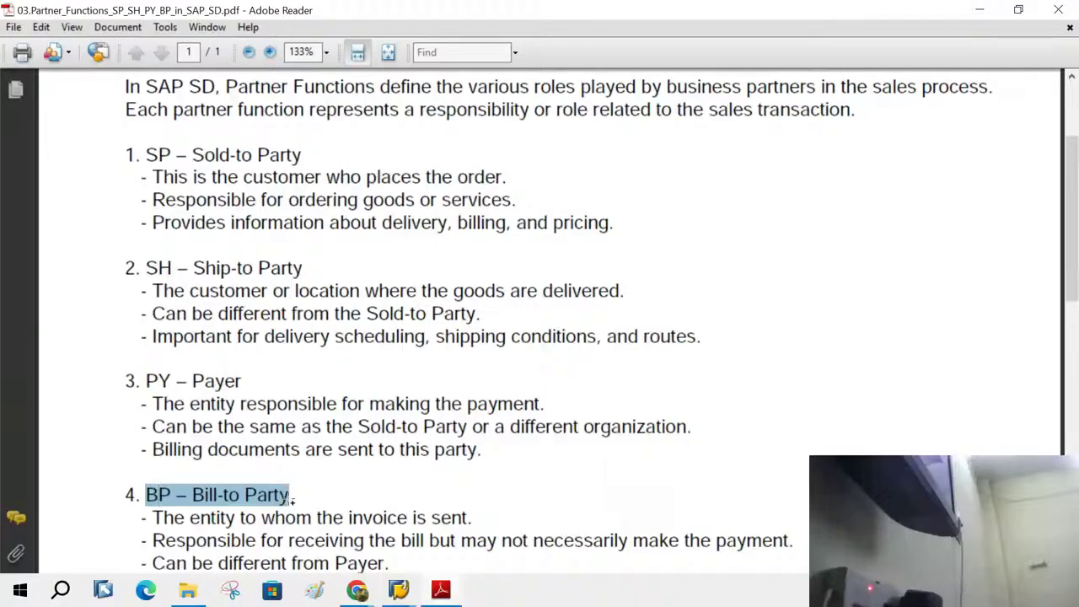
scroll(291, 500, down, 1)
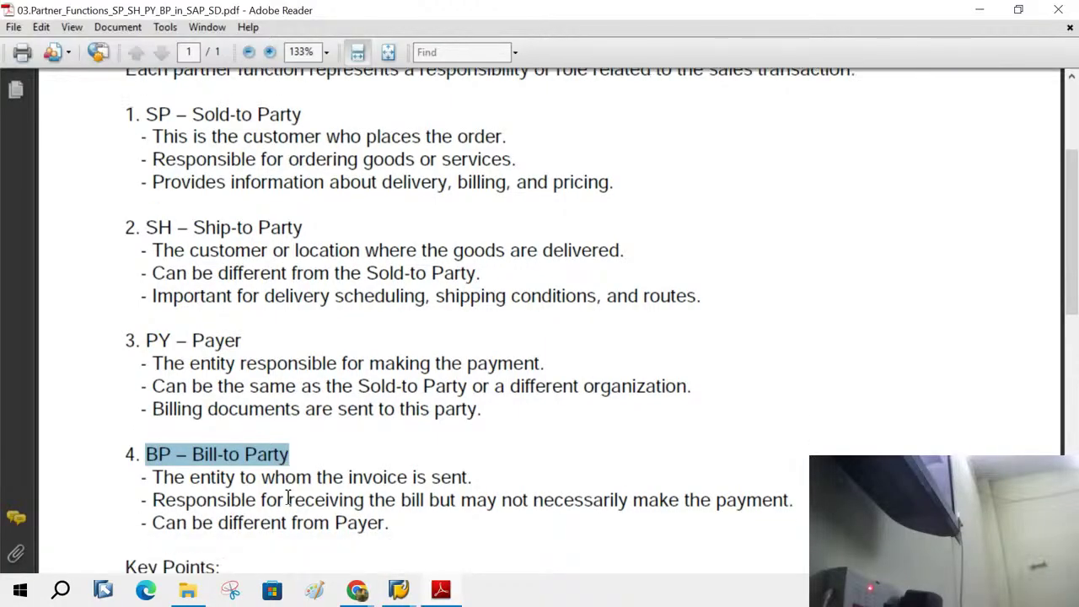
scroll(288, 499, up, 1)
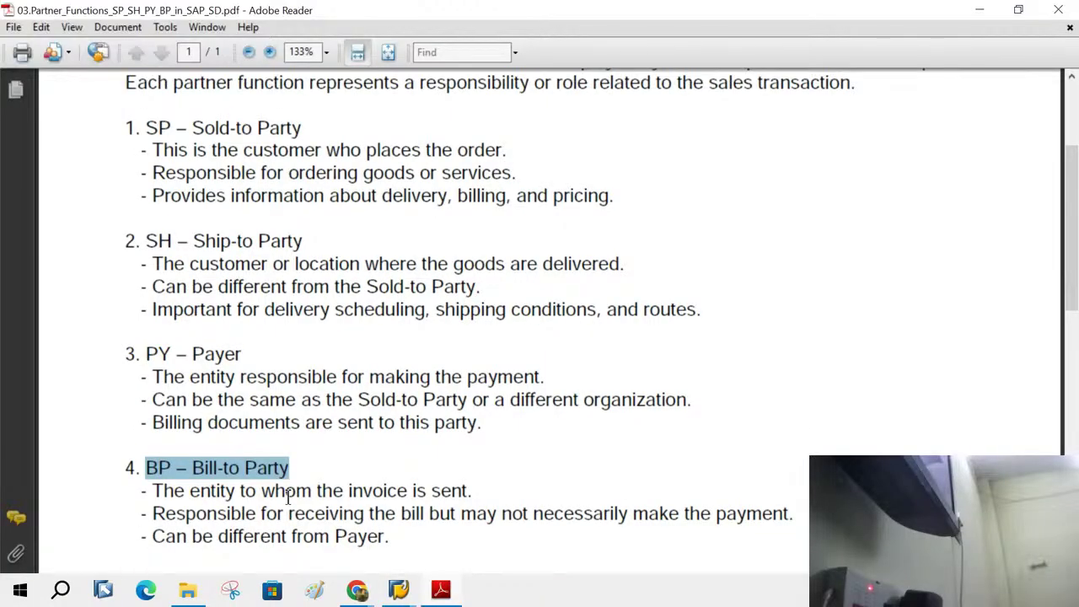
- Highlight the Sold-to and Ship-to definitions, then return to SAP's Customer Create account group list
click(157, 152)
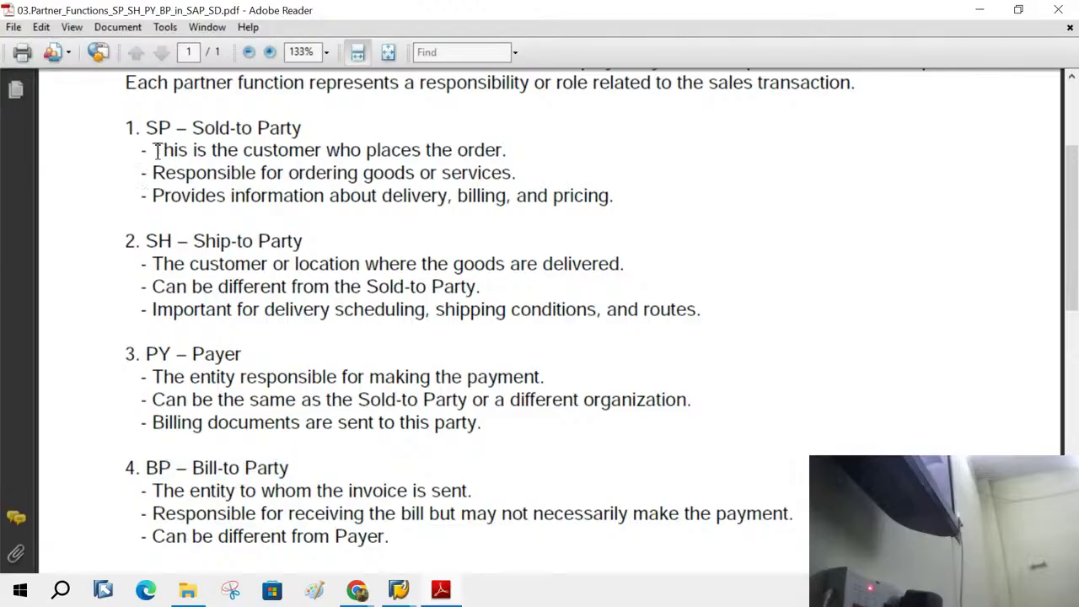
drag(158, 153, 497, 158)
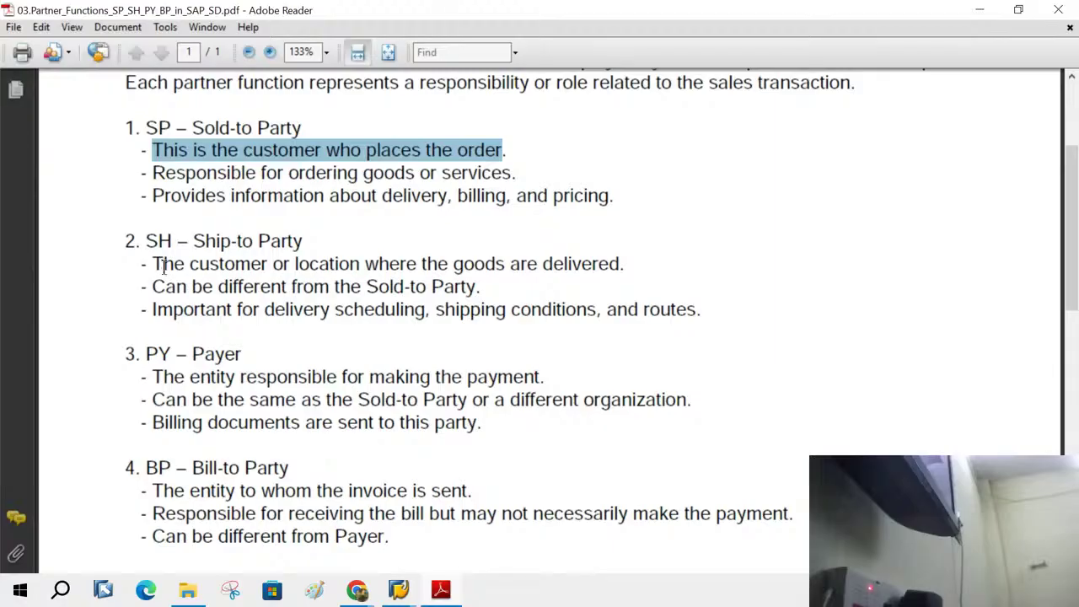
drag(163, 265, 368, 263)
click(324, 237)
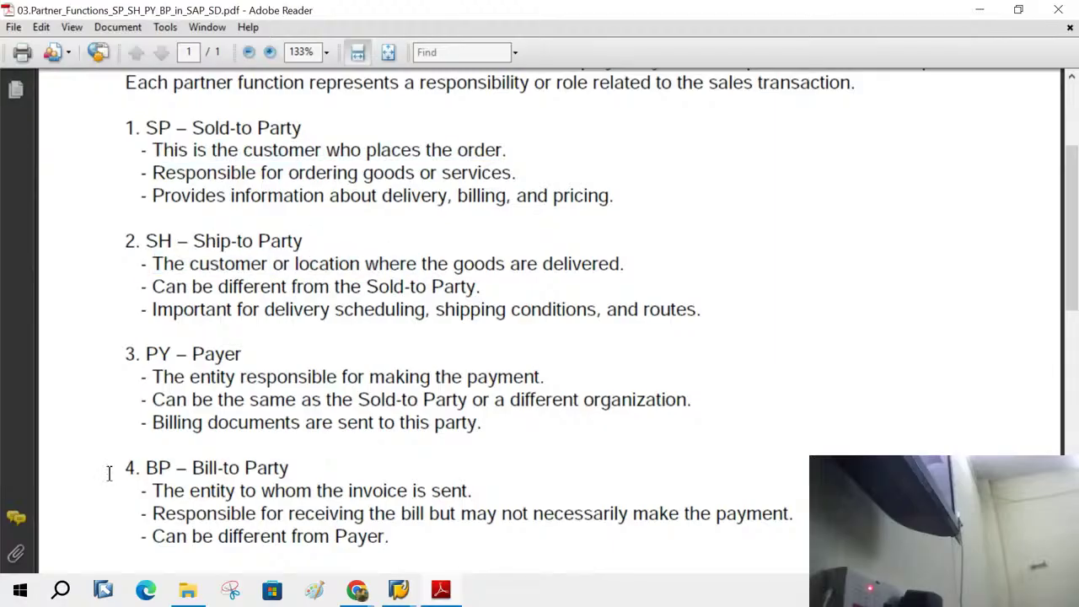
click(396, 590)
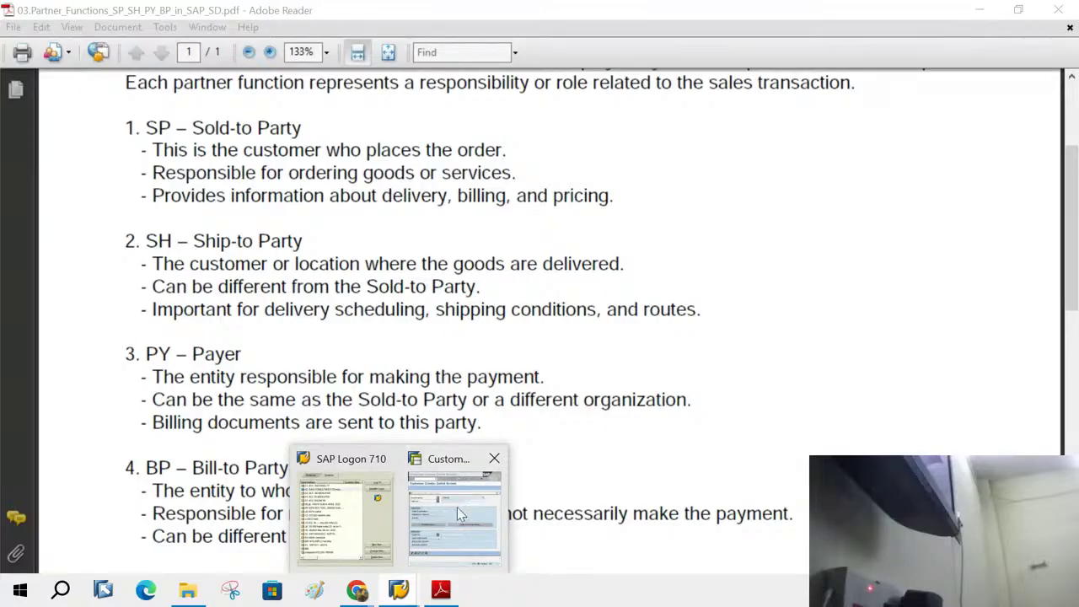
click(456, 507)
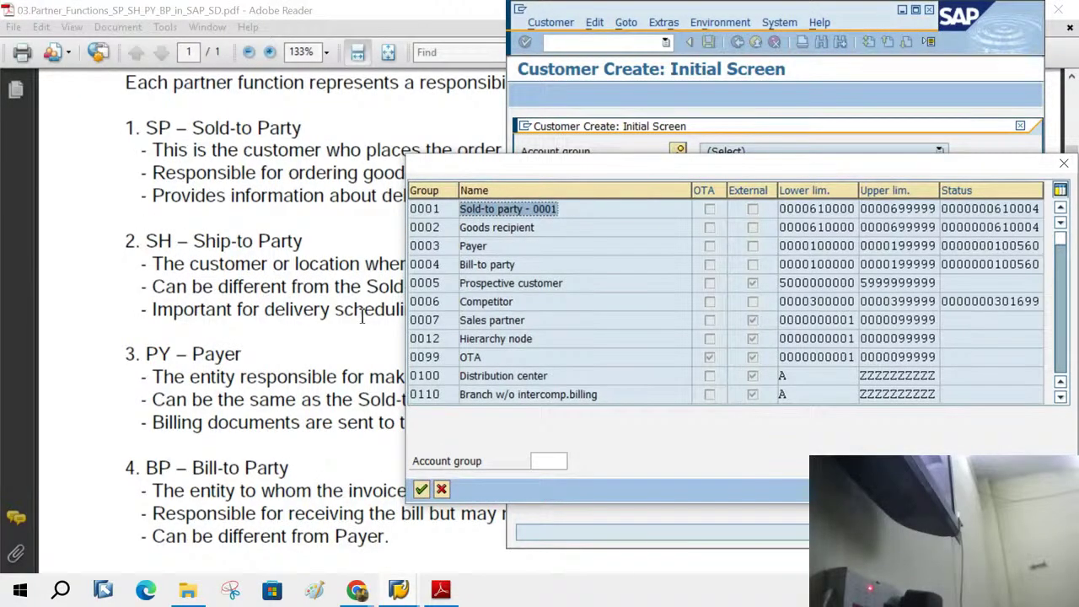
- Point out the Goods recipient, Payer and Bill-to party account groups, then cancel the list
click(518, 228)
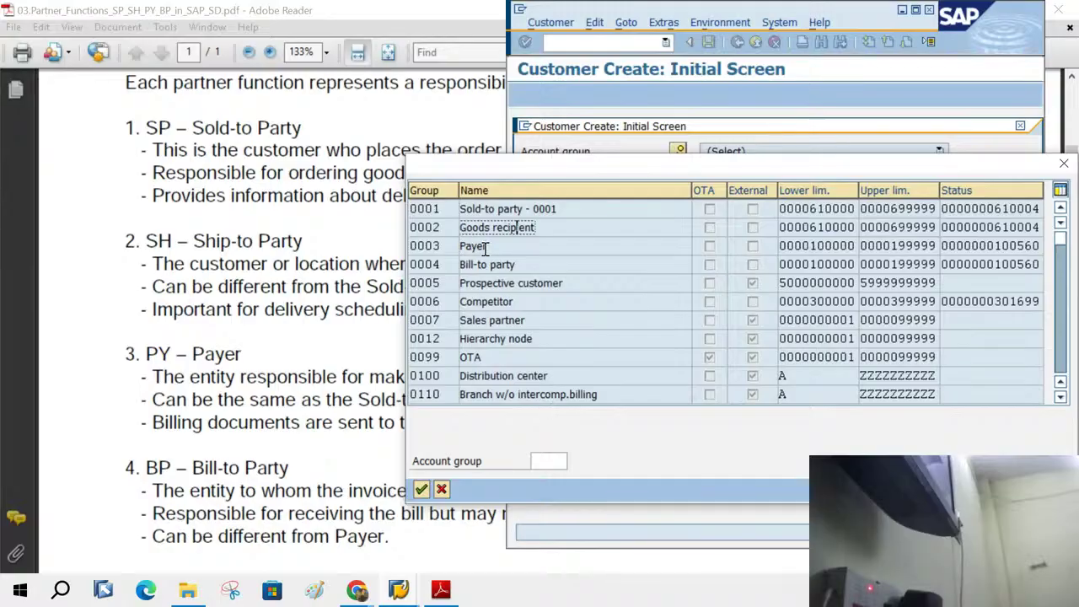
click(494, 248)
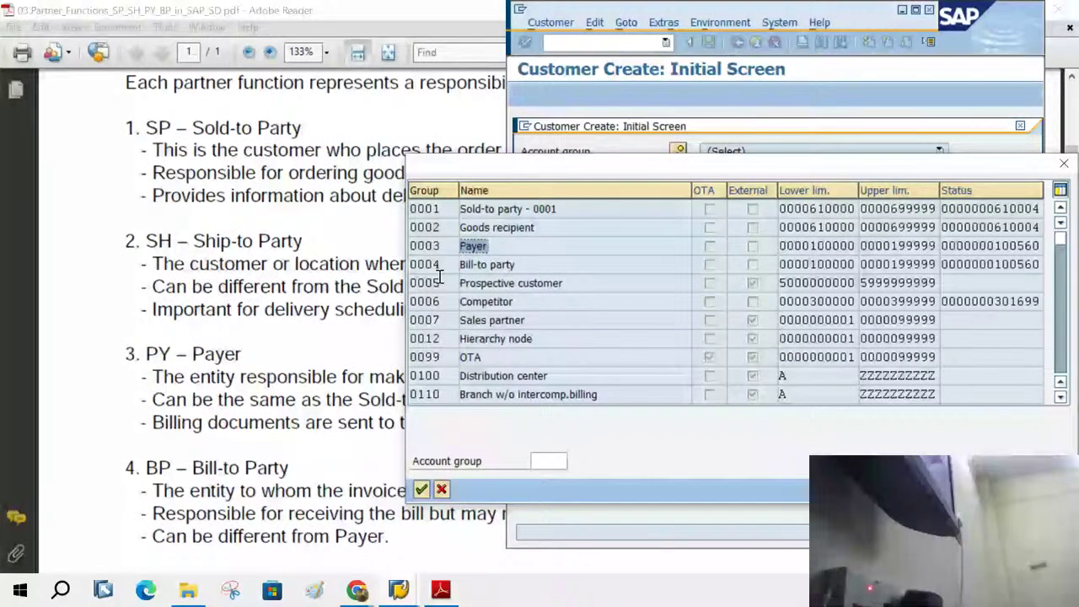
click(476, 261)
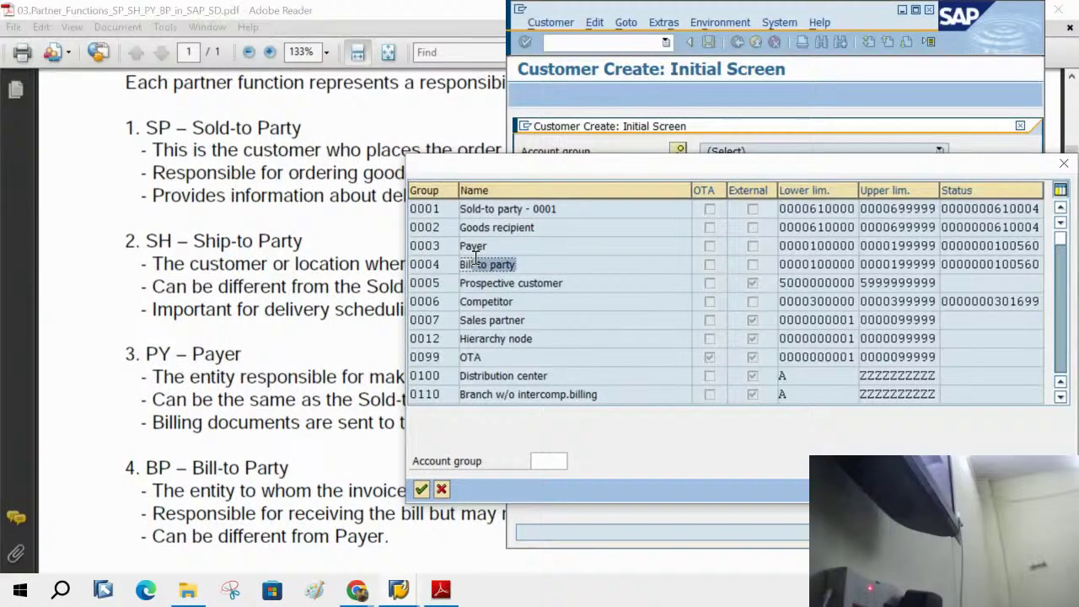
click(445, 488)
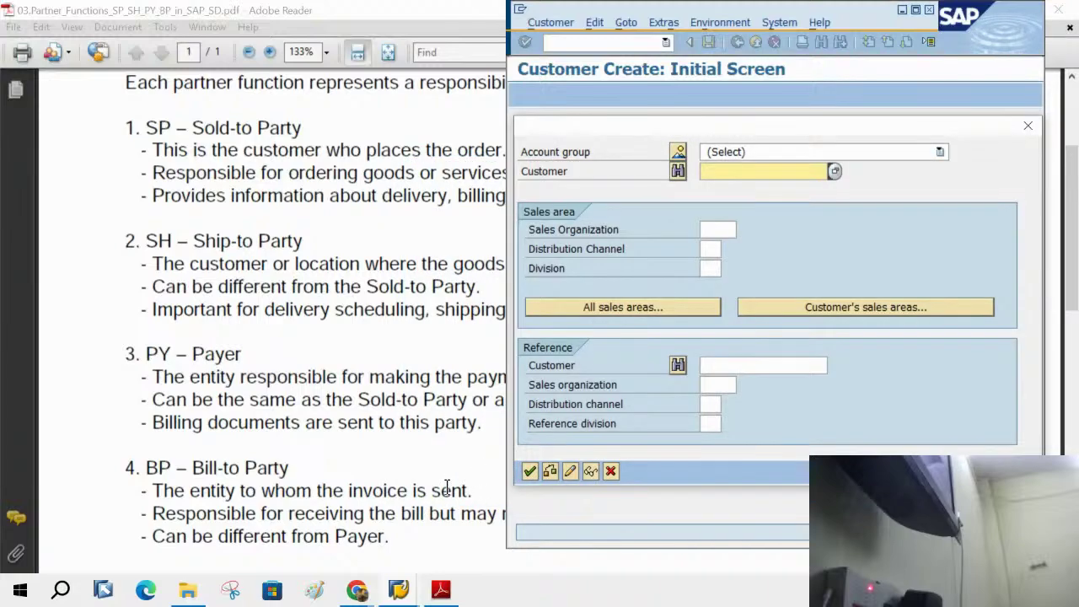
- Abandon Customer Create, run VA01, and enter order type OR with sales organization 1000
click(610, 471)
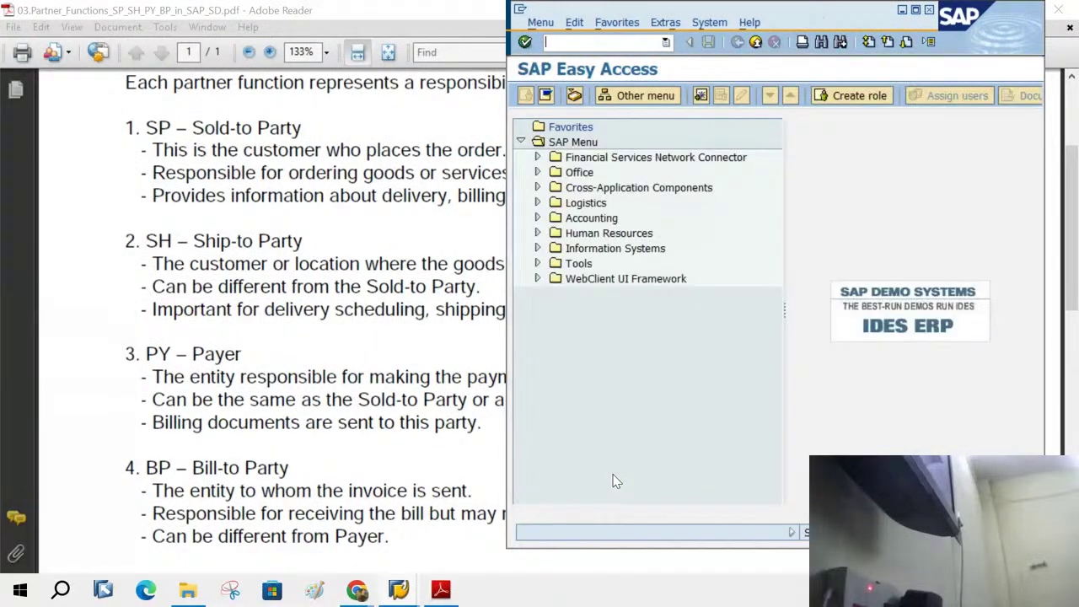
text(va01)
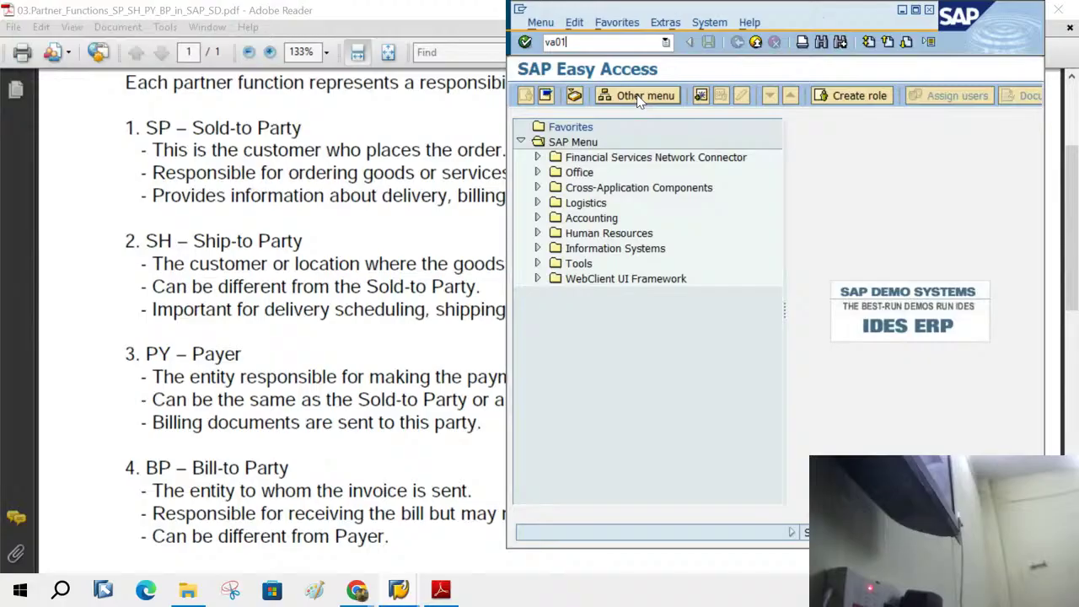
key(Return)
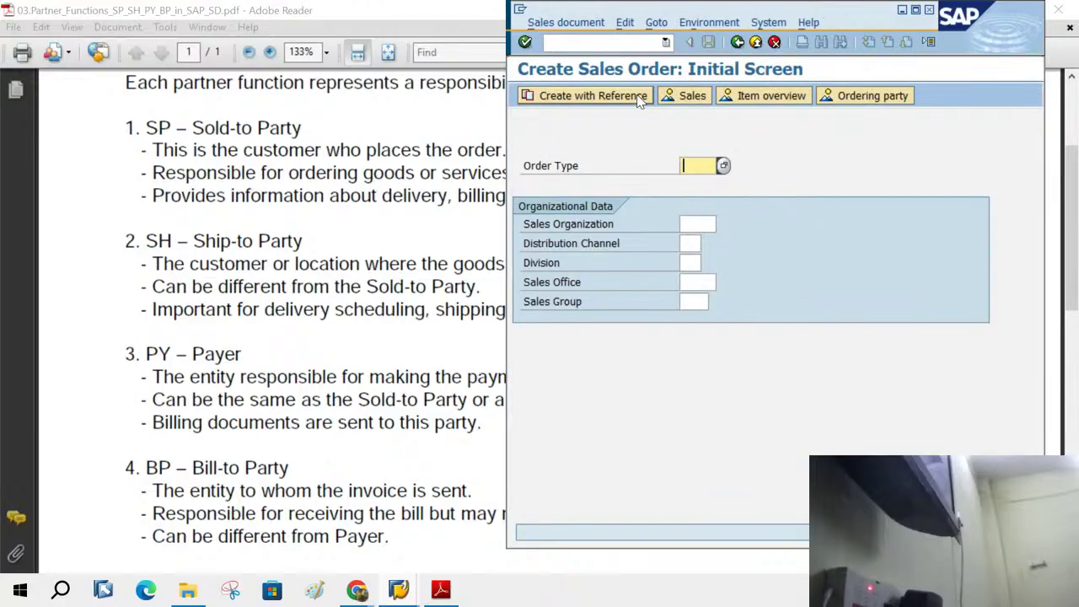
text(or)
key(Tab)
text(1000)
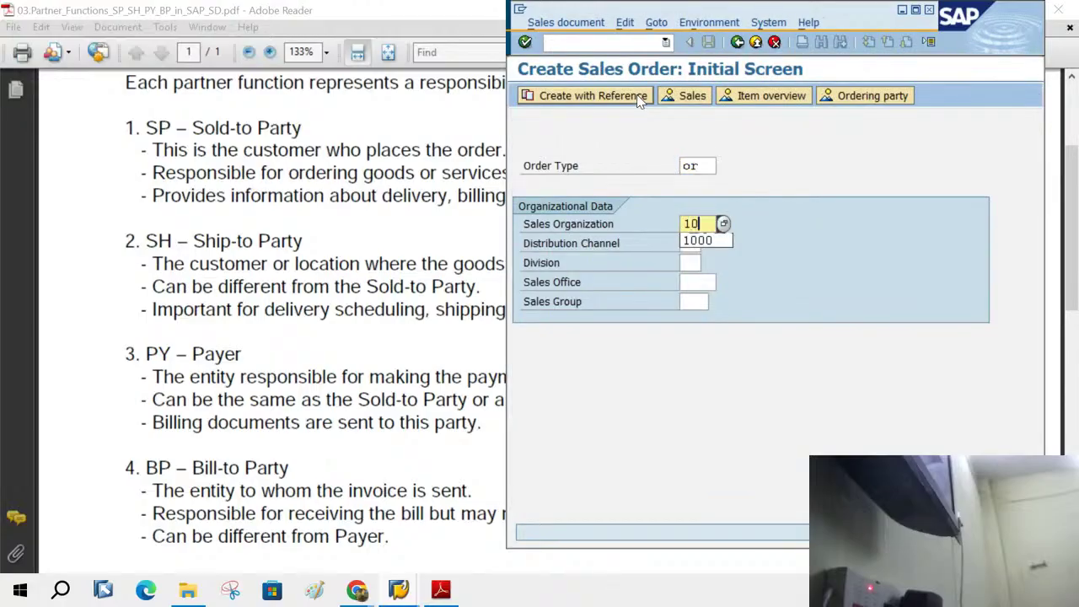
key(Tab)
key(Tab)
- Enter division 00 and distribution channel 00, submit, then change the channel to 10
text(1)
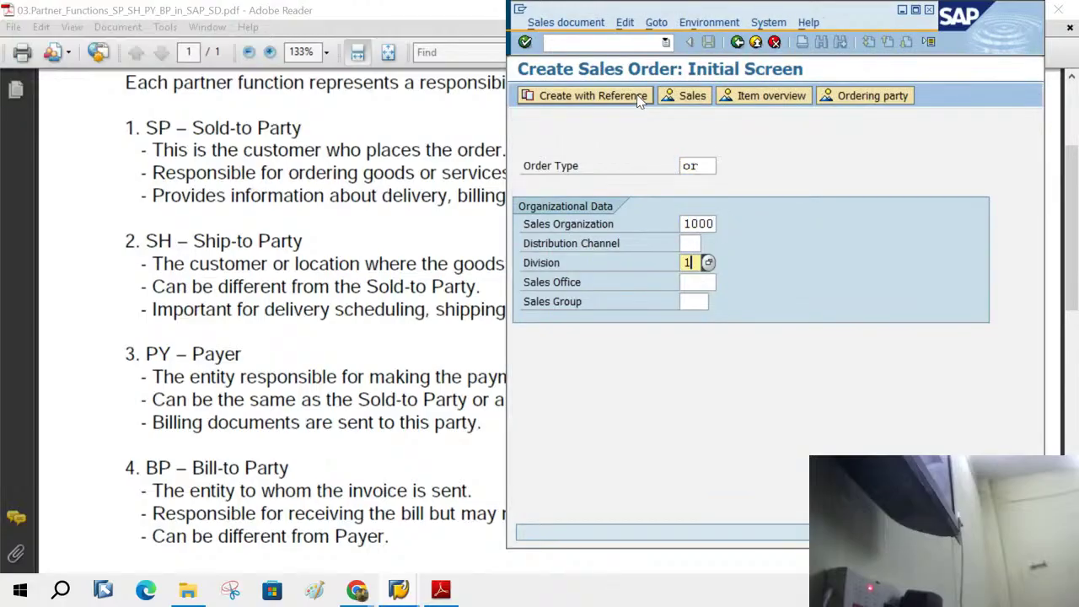
key(BackSpace)
text(00)
key(Tab)
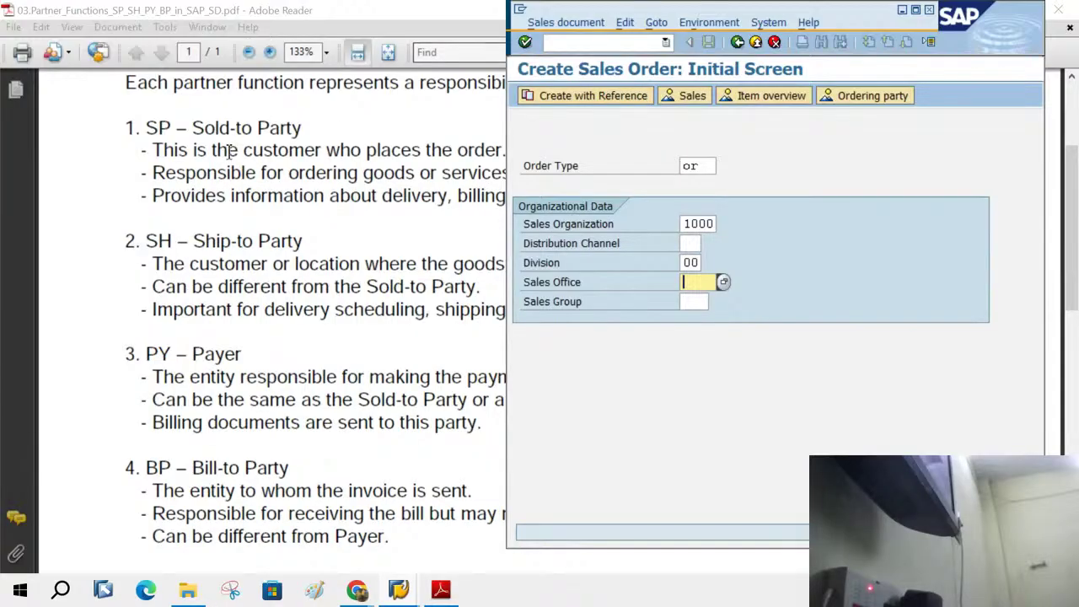
click(696, 243)
text(00)
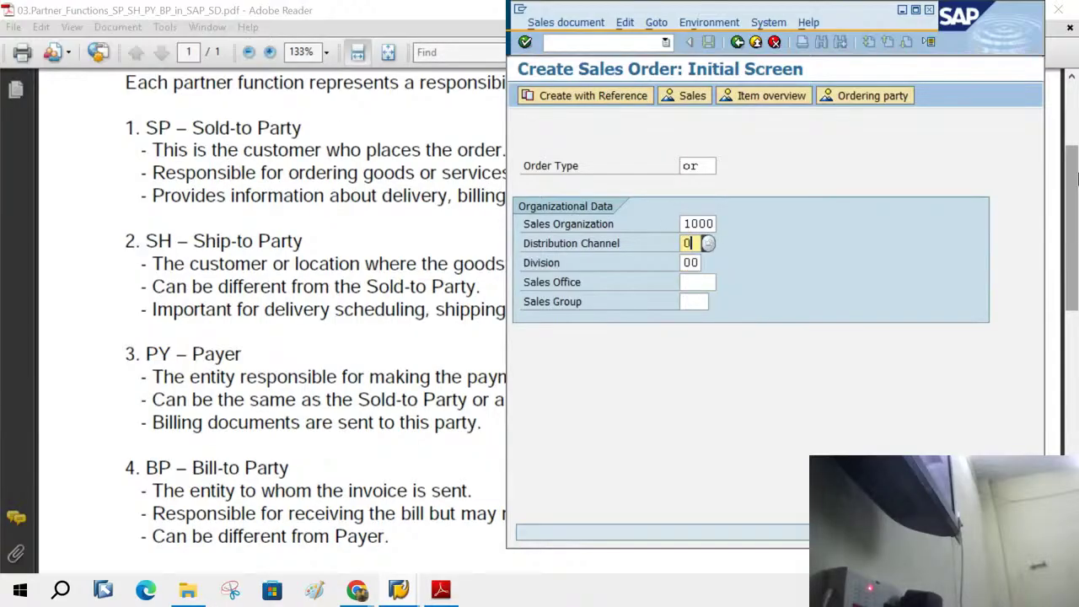
key(Tab)
key(Return)
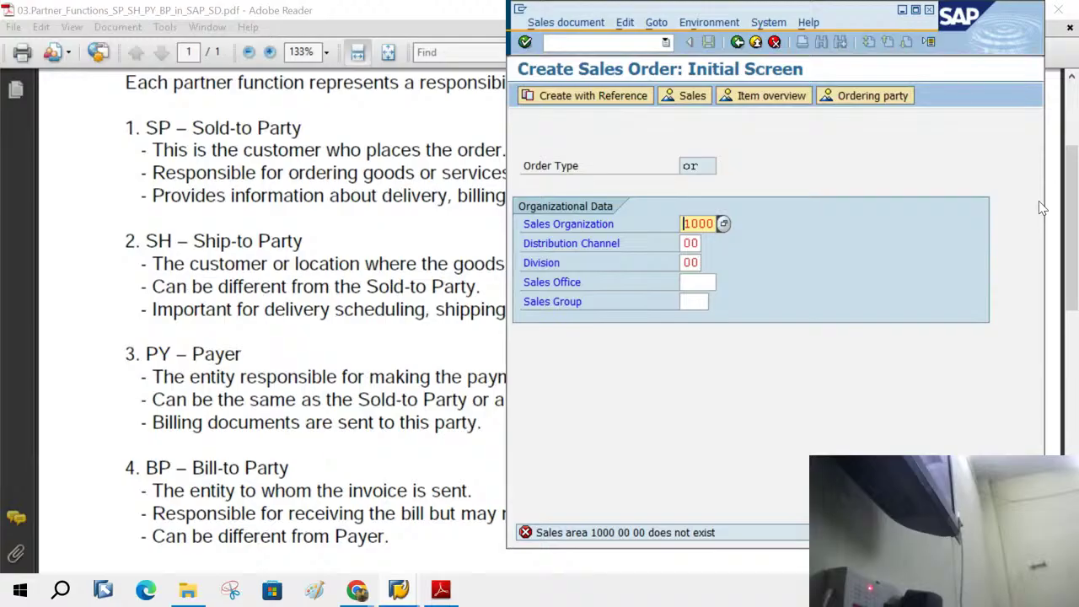
key(Tab)
text(10)
key(Tab)
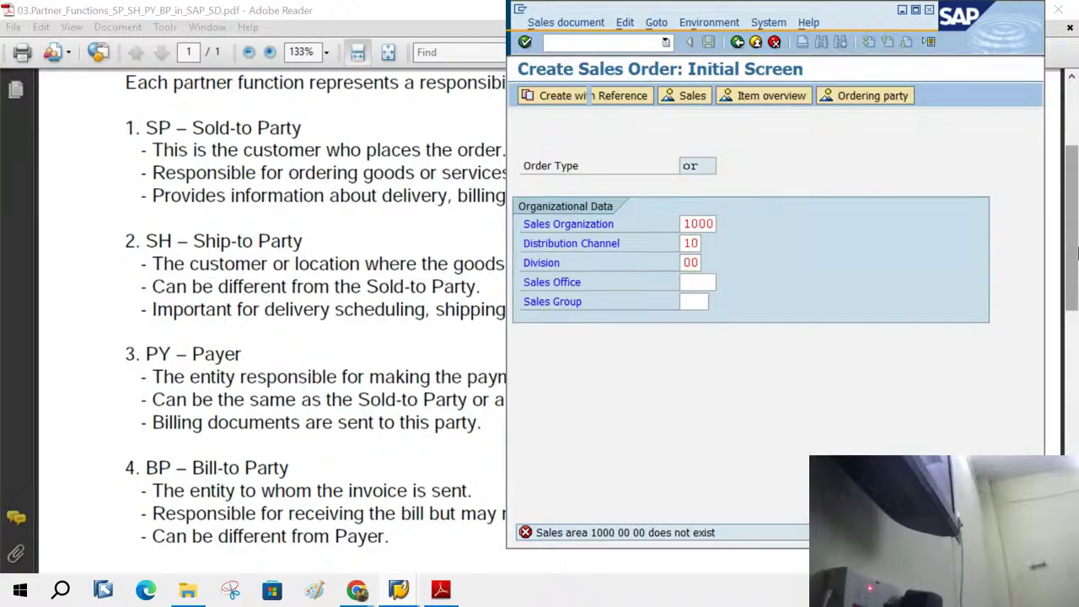
- Submit sales area 1000/10/00 with order type OR to reach the standard order overview
key(Return)
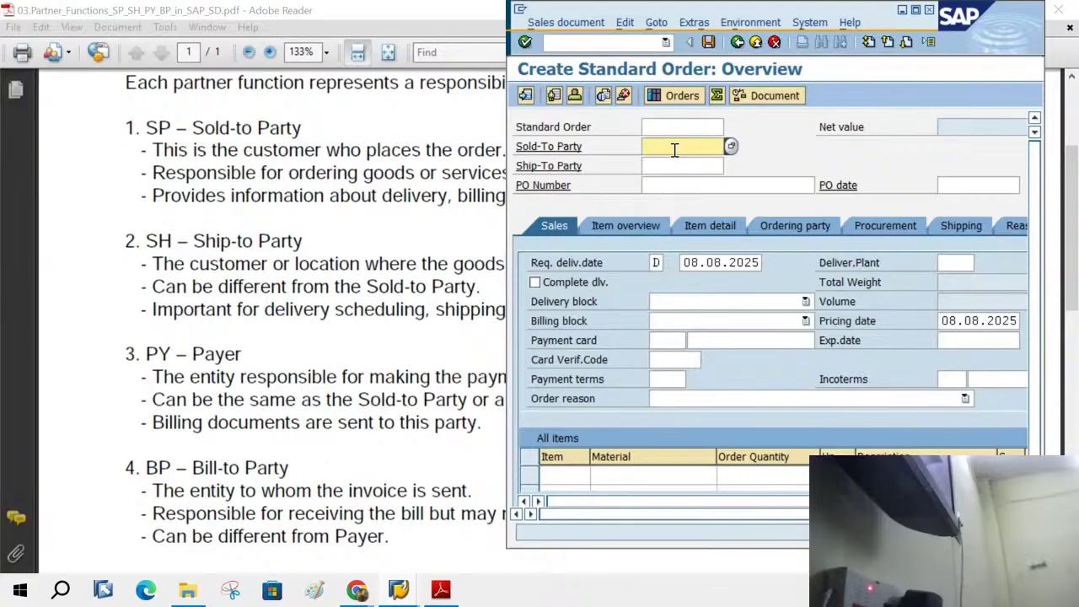
- Enter the sold-to customer number, pick a different ship-to customer from history, and highlight both numbers
text(100)
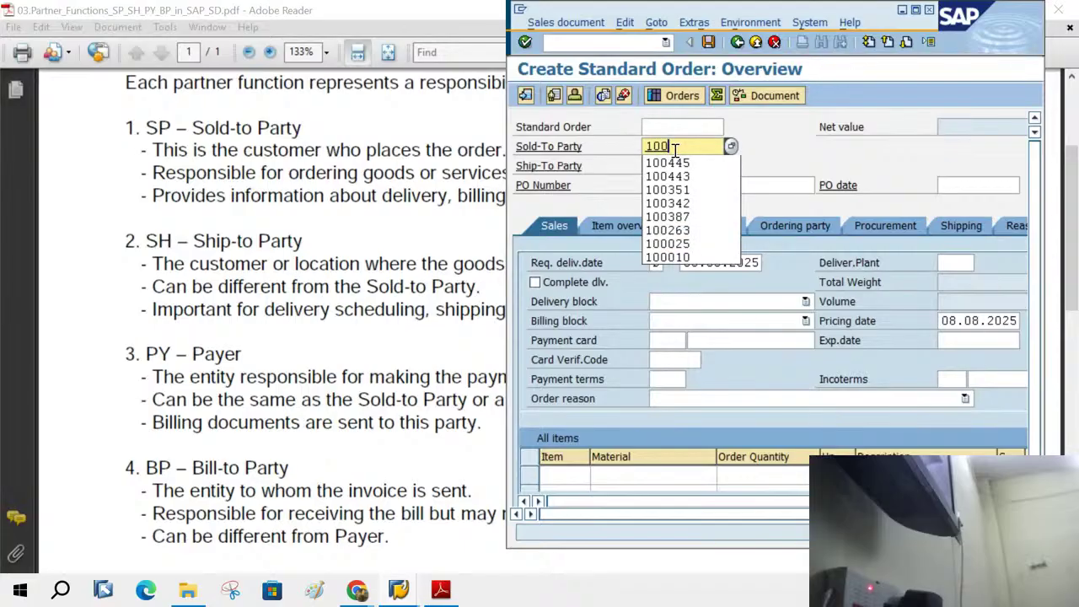
text(351)
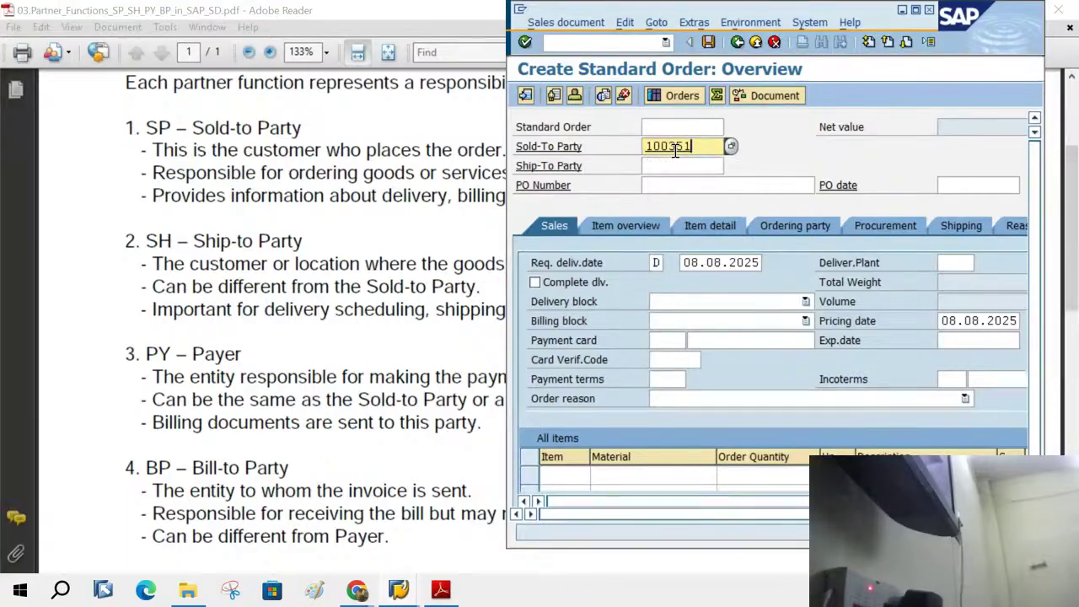
click(673, 166)
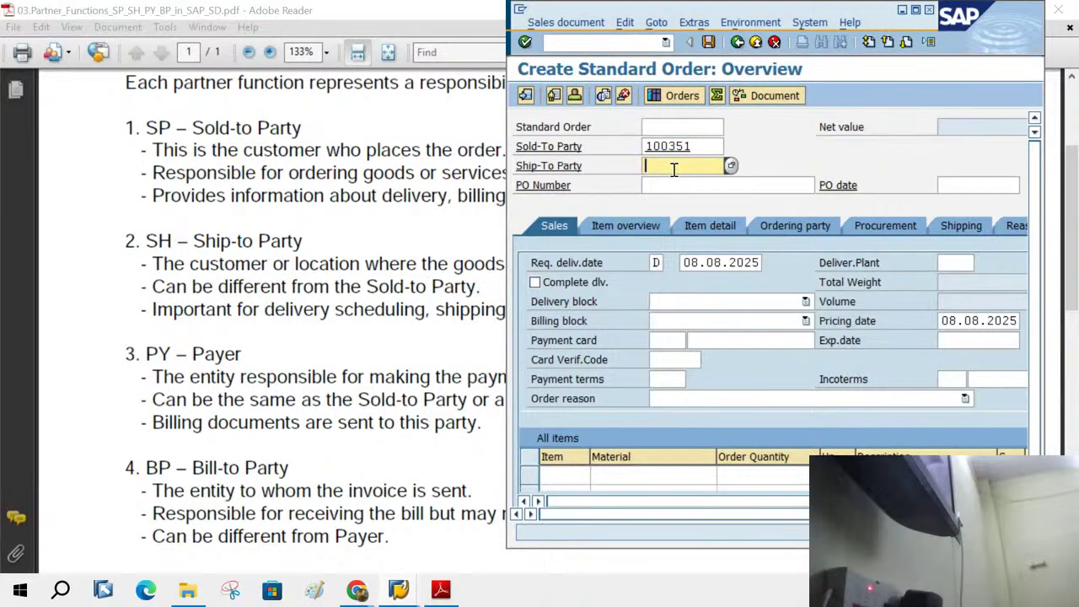
text(100)
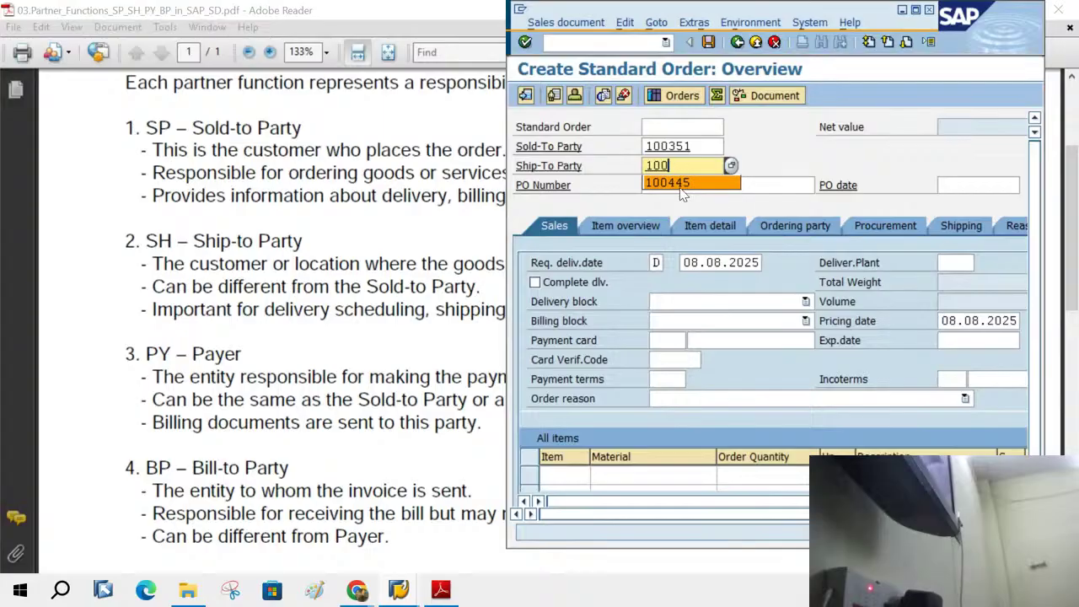
click(681, 183)
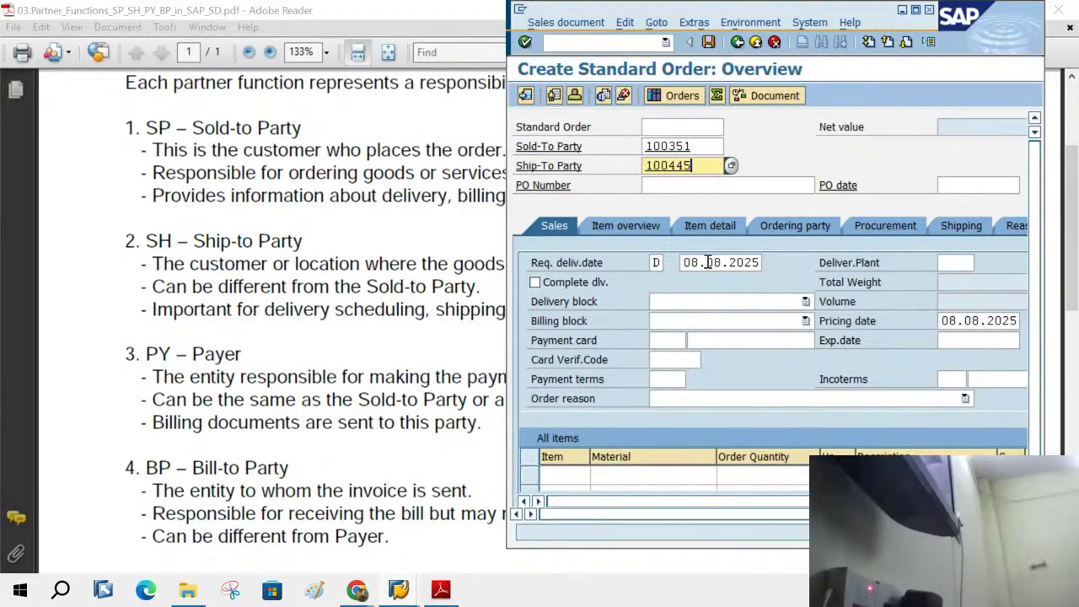
click(696, 146)
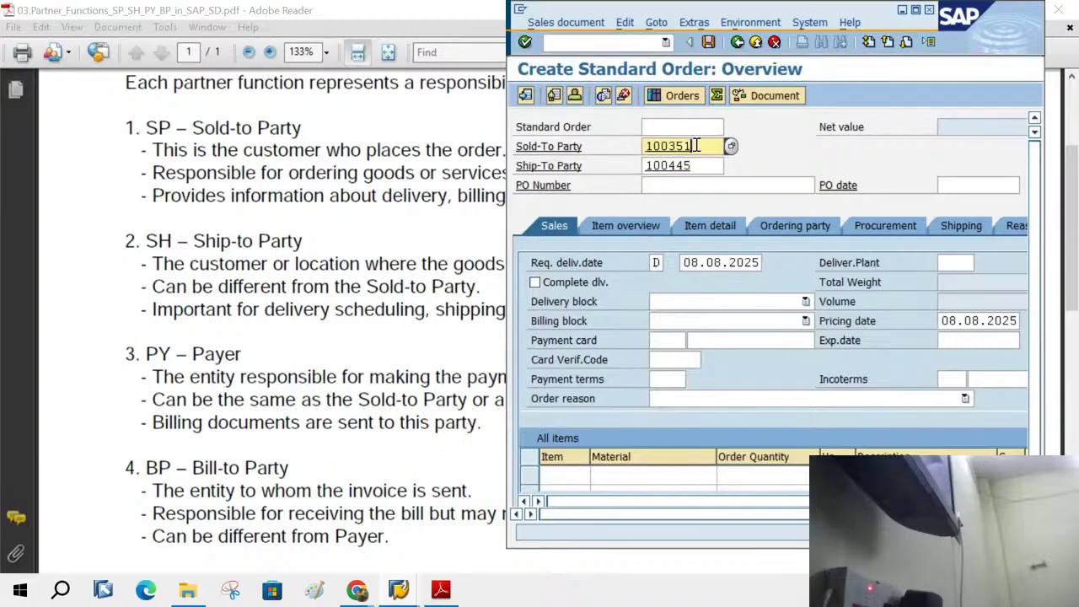
drag(696, 145, 620, 149)
drag(708, 166, 503, 166)
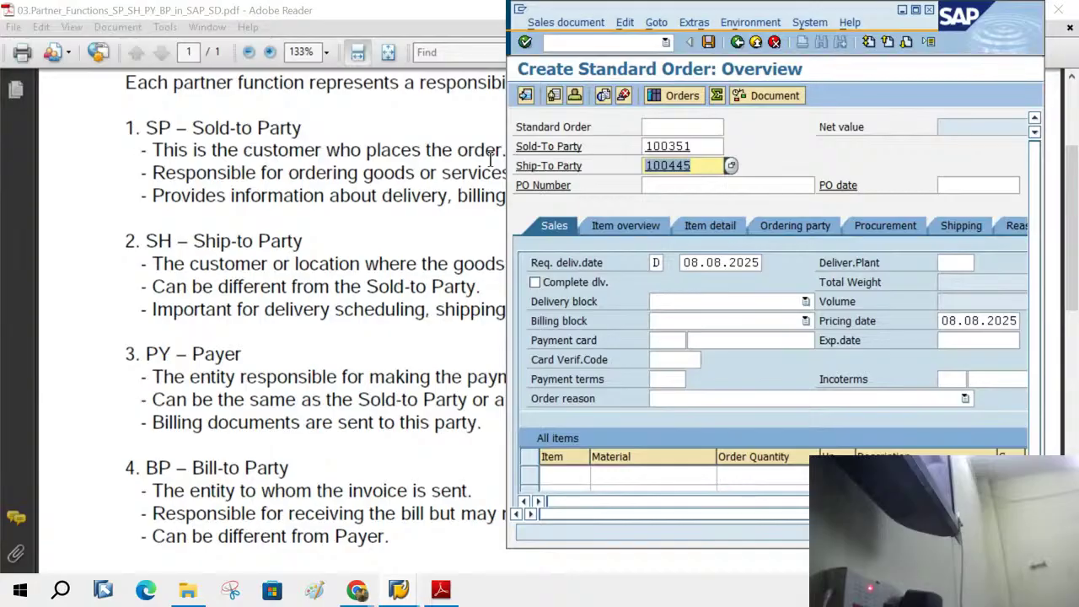
- Minimize SAP, scroll through the partner-functions PDF, and close Adobe Reader
click(901, 11)
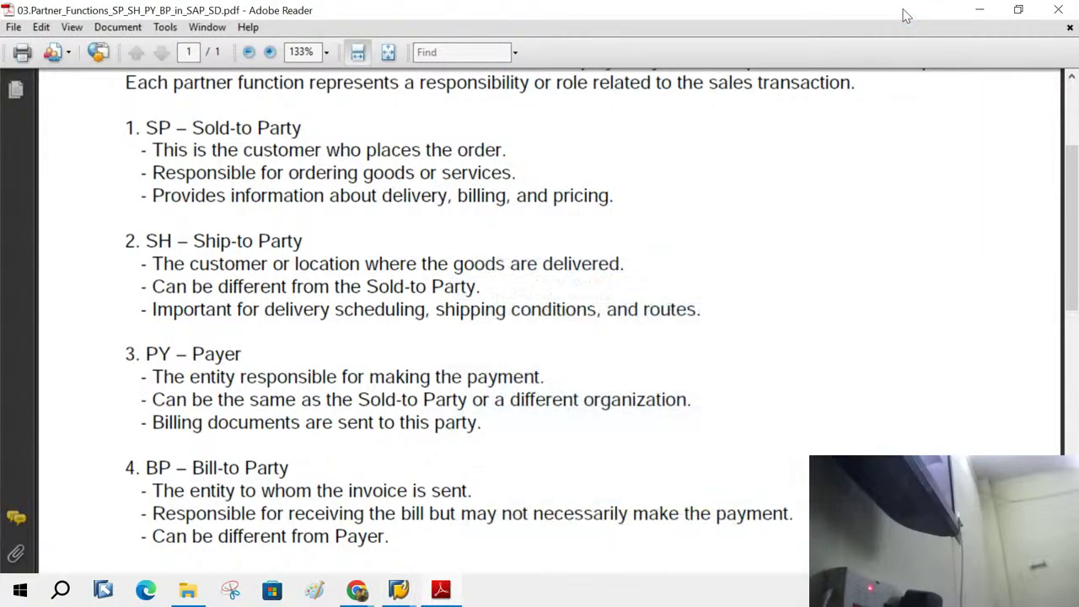
scroll(645, 337, up, 2)
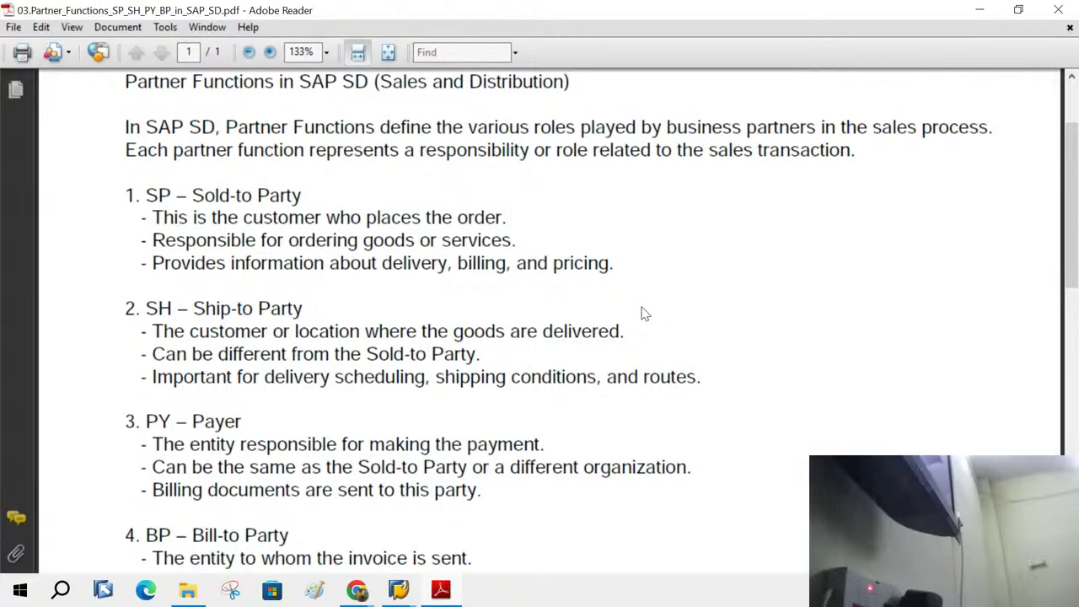
scroll(645, 314, down, 1)
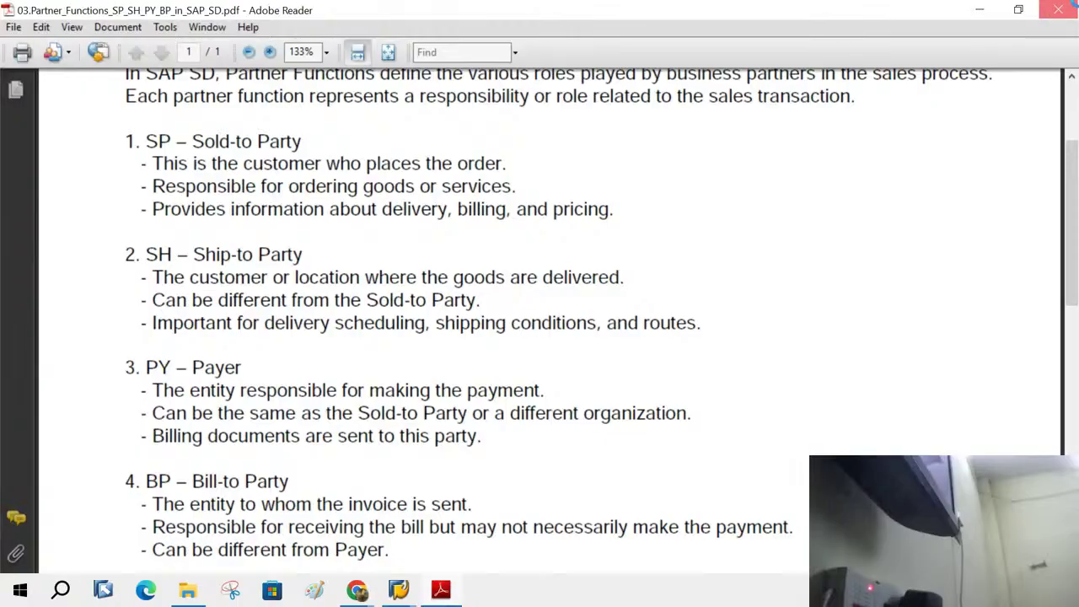
click(1064, 9)
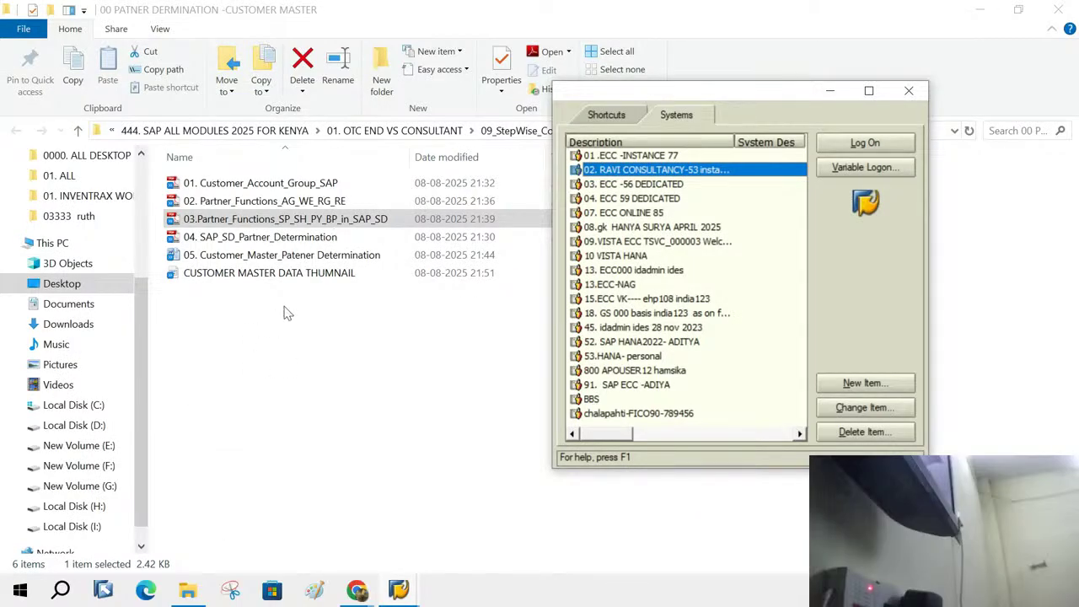
- Open 01. Customer_Account_Group_SAP.pdf from the course material folder
click(283, 324)
click(283, 330)
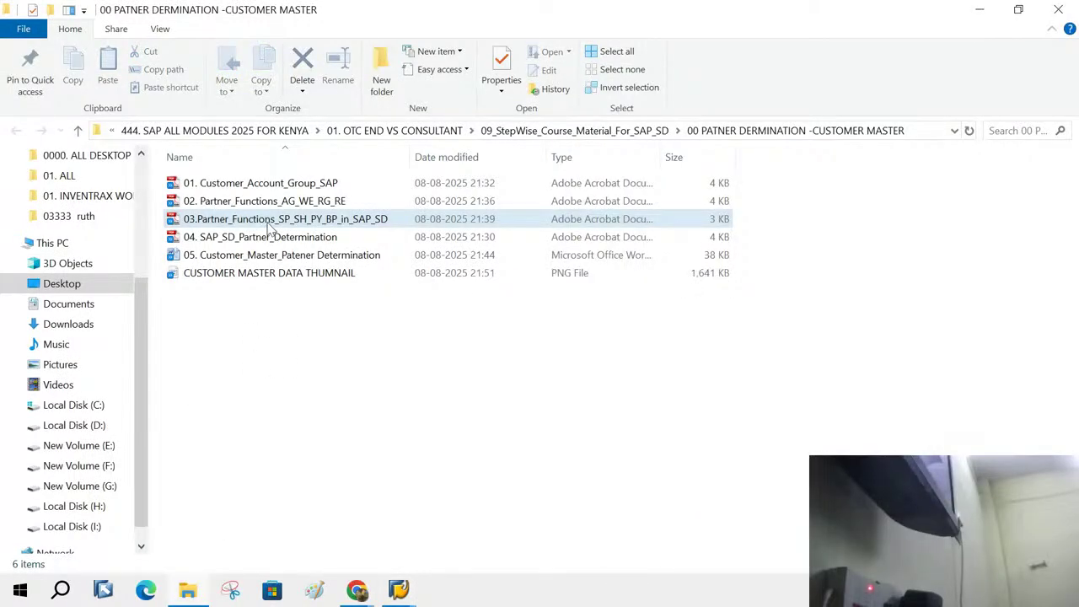
double_click(234, 187)
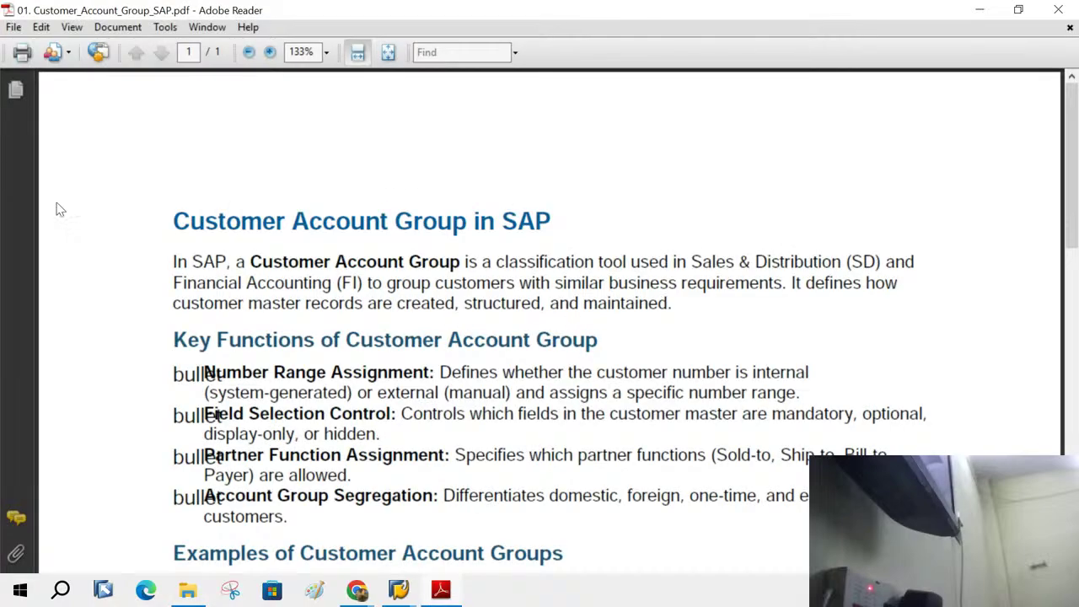
- Highlight the Customer Account Group in SAP heading and key-function bullets, then return to SAP's Create Standard Order
drag(173, 220, 537, 224)
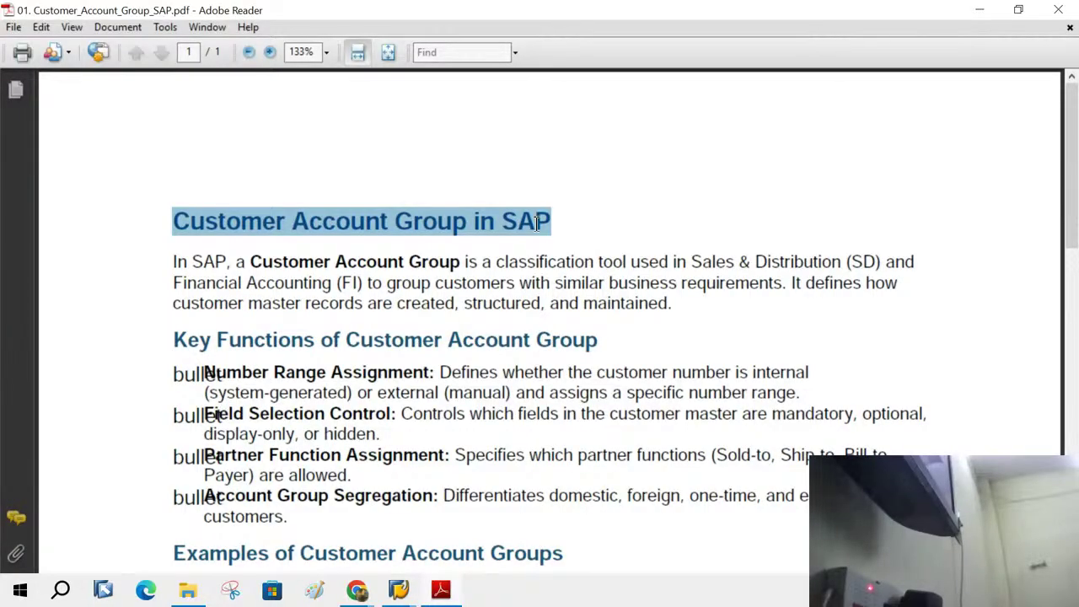
drag(537, 223, 432, 509)
click(883, 413)
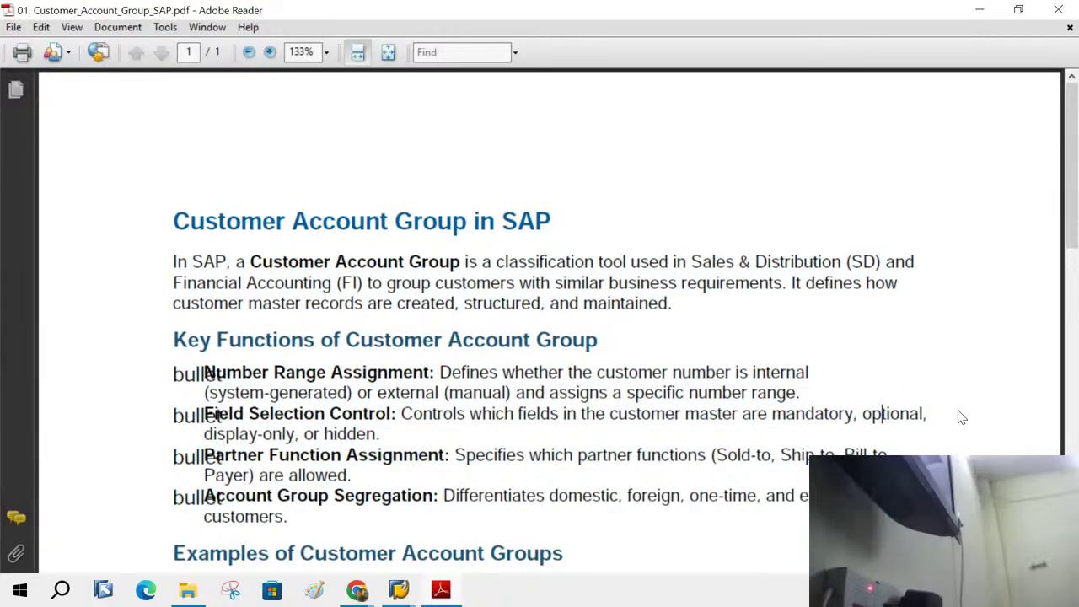
mouse_move(399, 596)
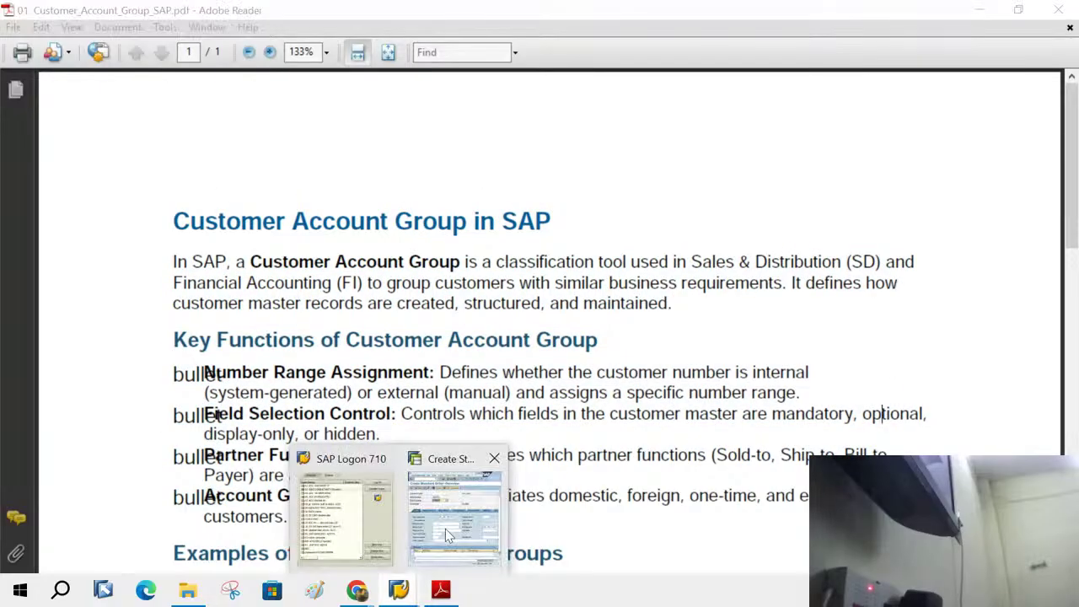
click(445, 528)
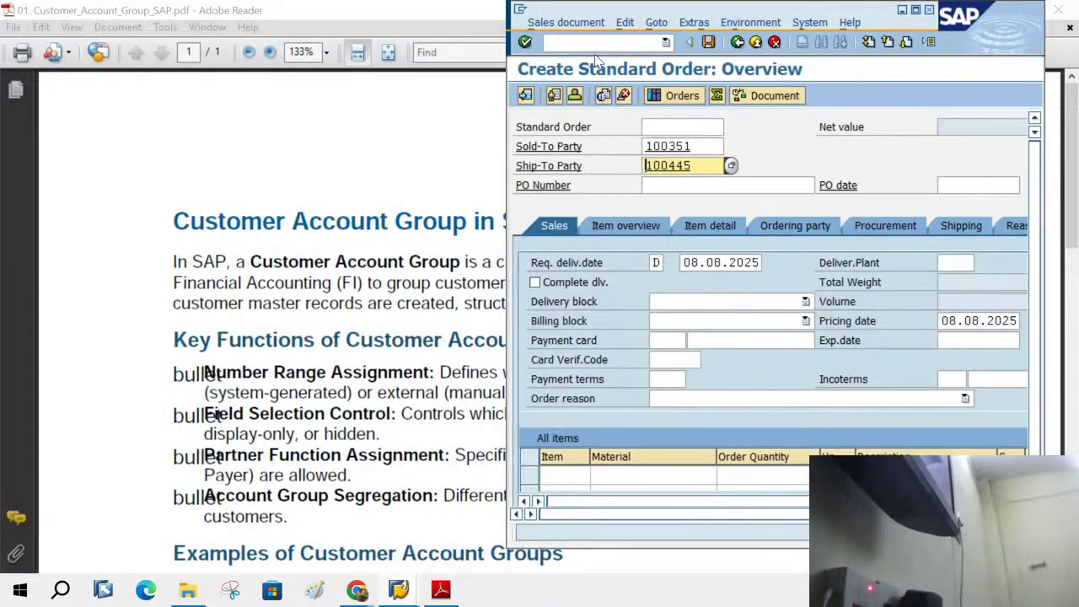
- Start VD01 and list account groups 0001 Sold-to, 0002 Goods recipient, 0003 Payer, 0004 Bill-to
click(595, 42)
text(/n)
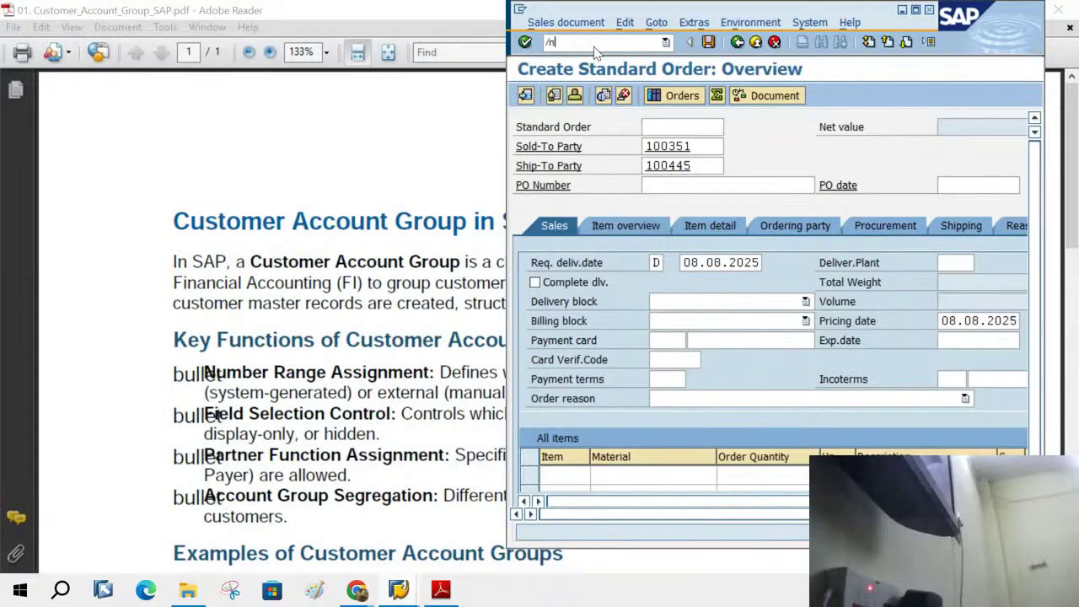
text(vd01)
key(Return)
click(679, 152)
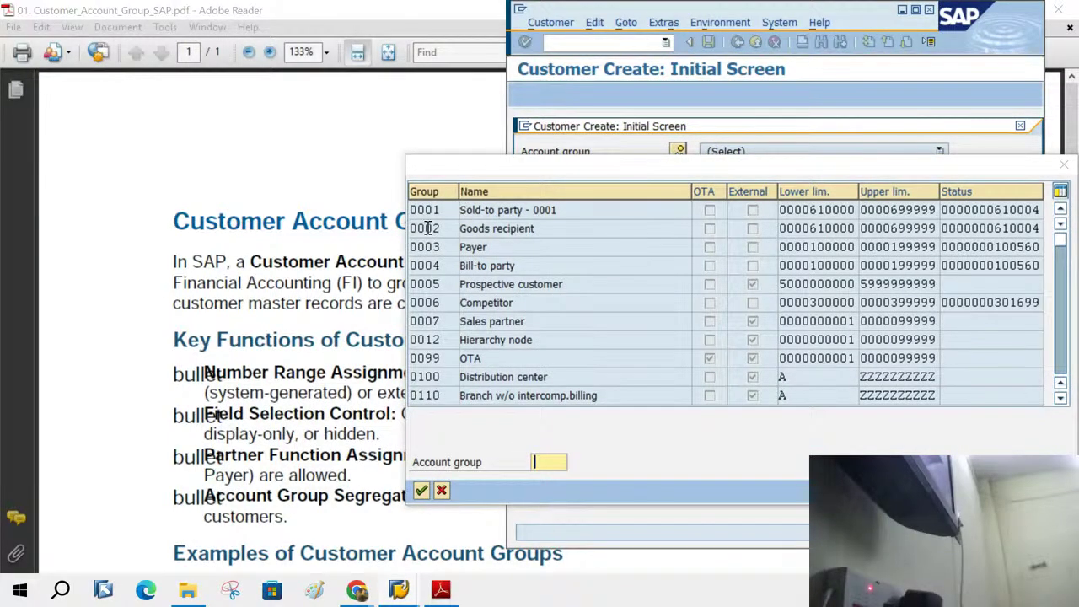
click(449, 209)
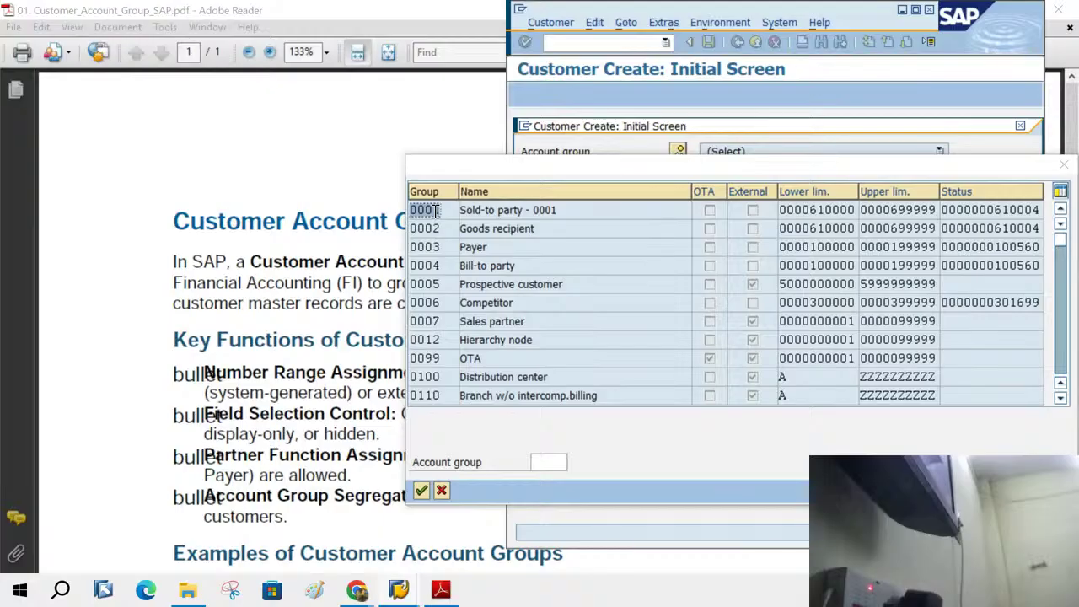
click(435, 228)
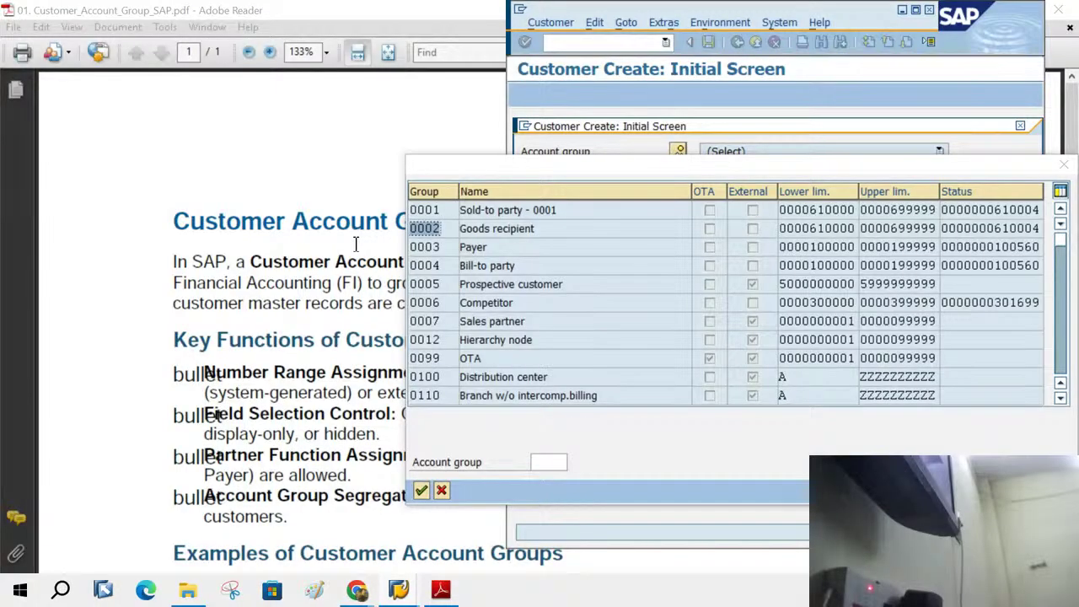
click(444, 246)
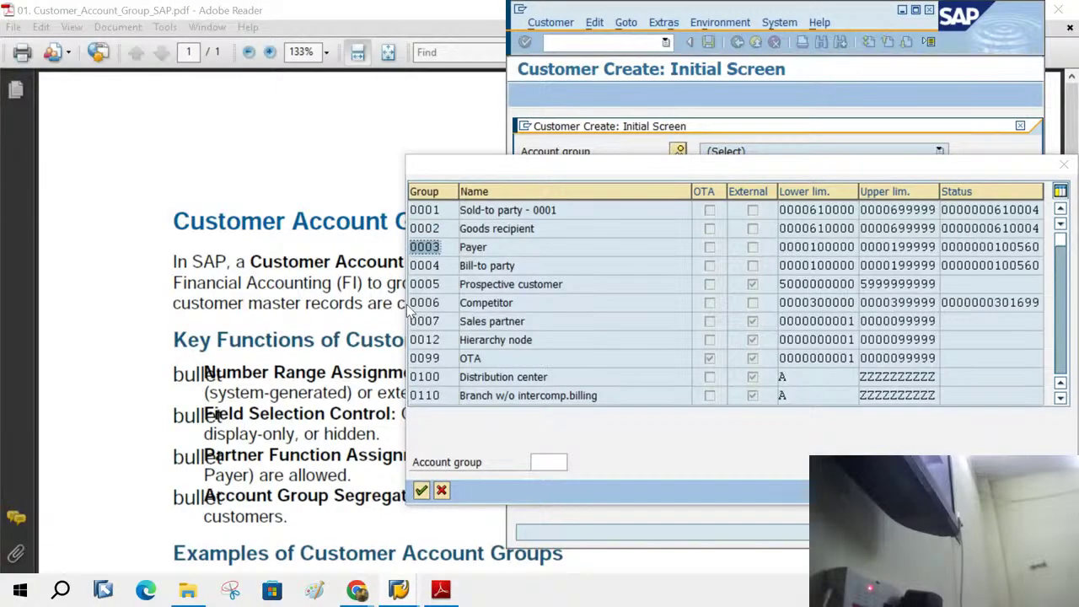
click(442, 264)
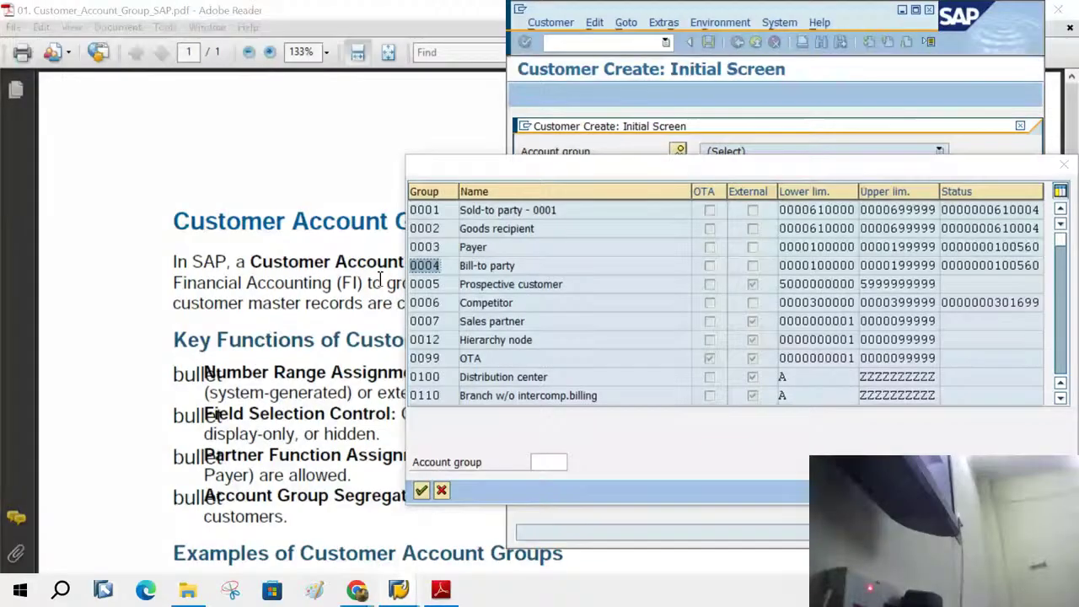
- Bring the account group PDF back to front, scroll through it, and close it
click(277, 278)
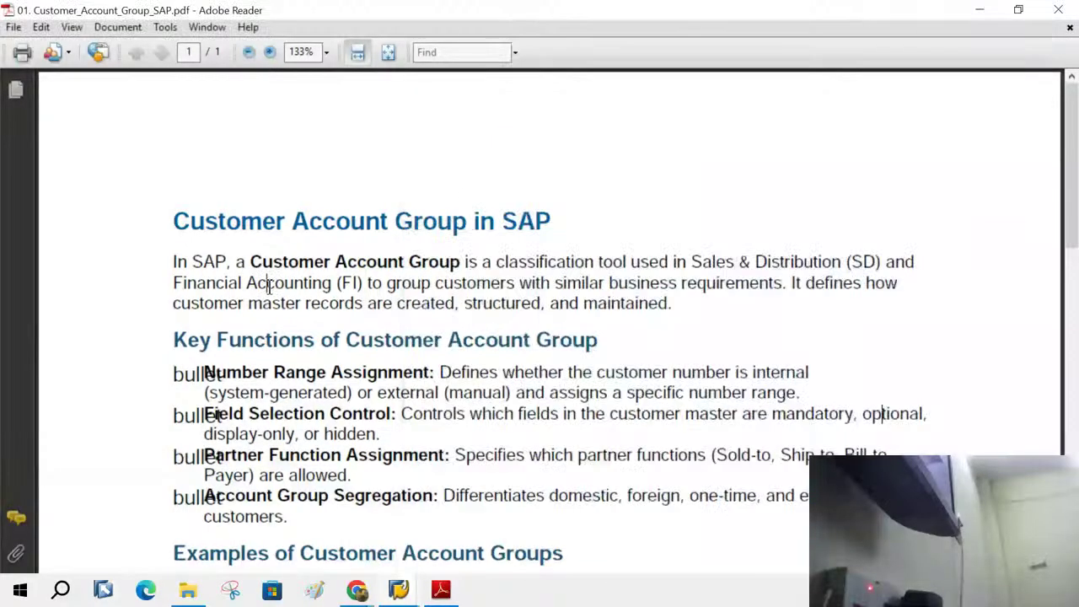
scroll(367, 339, down, 1)
scroll(379, 347, down, 10)
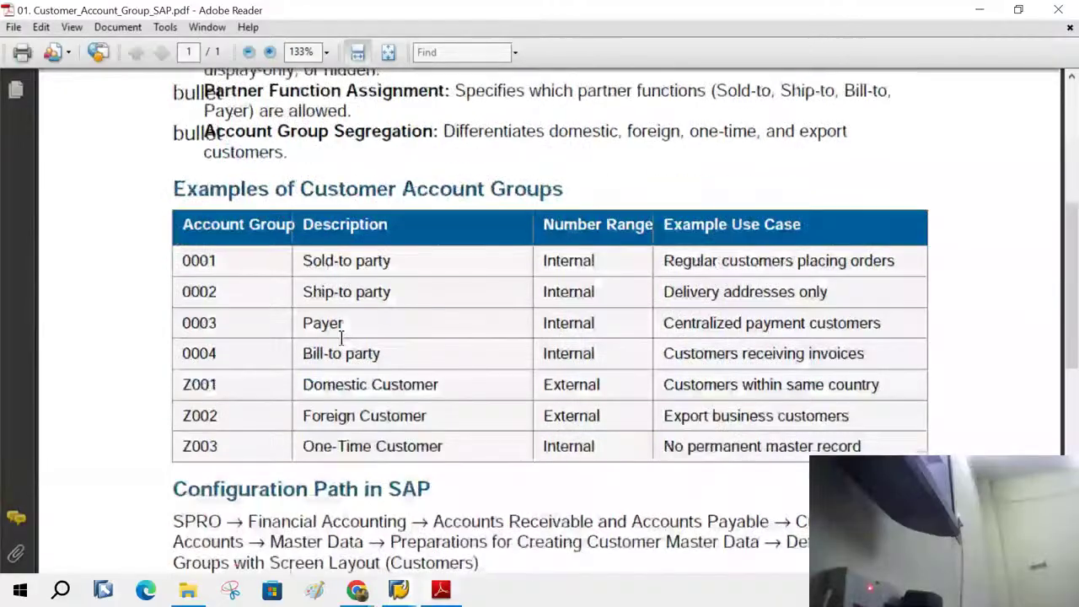
scroll(288, 451, down, 8)
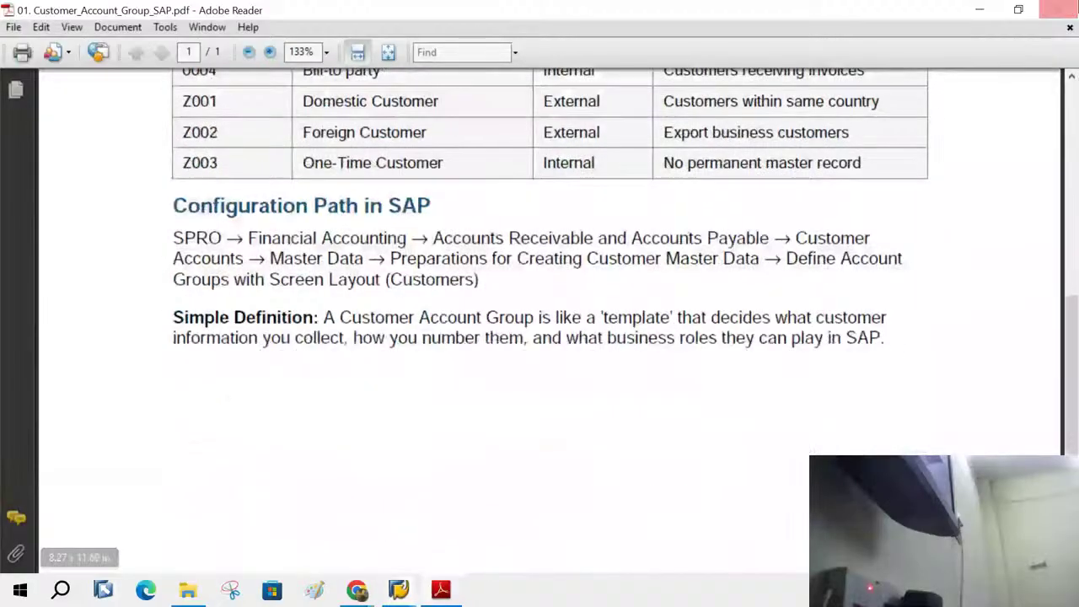
click(1068, 7)
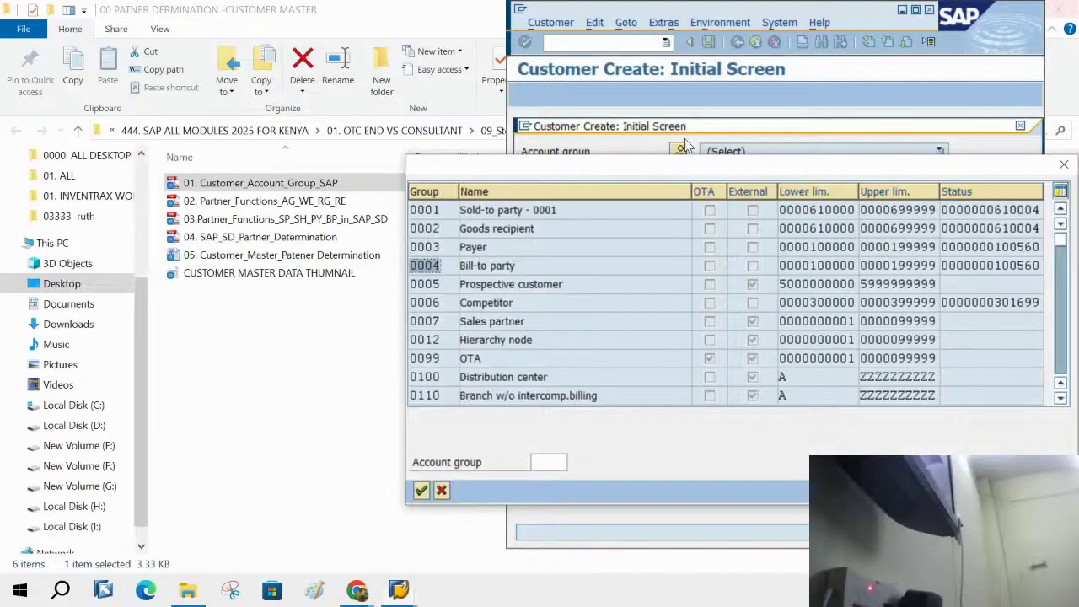
- Open the 03.Partner_Functions_SP_SH_PY_BP_in_SAP_SD PDF from the course folder and close it again
click(211, 339)
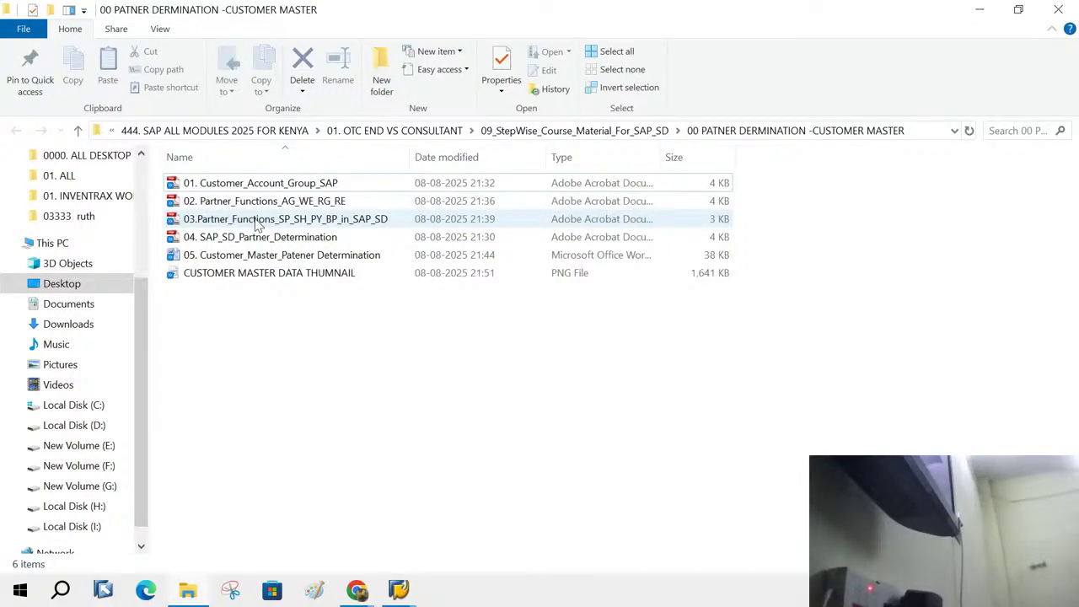
double_click(257, 219)
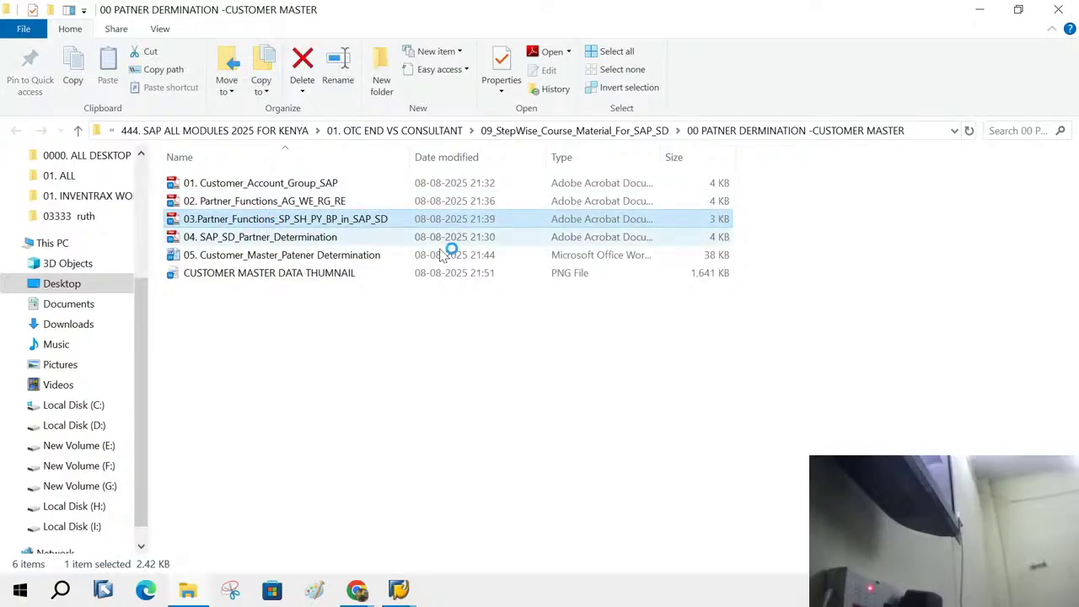
key(alt+F4)
- Open 02.Partner_Functions_AG_WE_RG_RE and highlight the Partner Determination Procedure heading, intro and table header
double_click(237, 203)
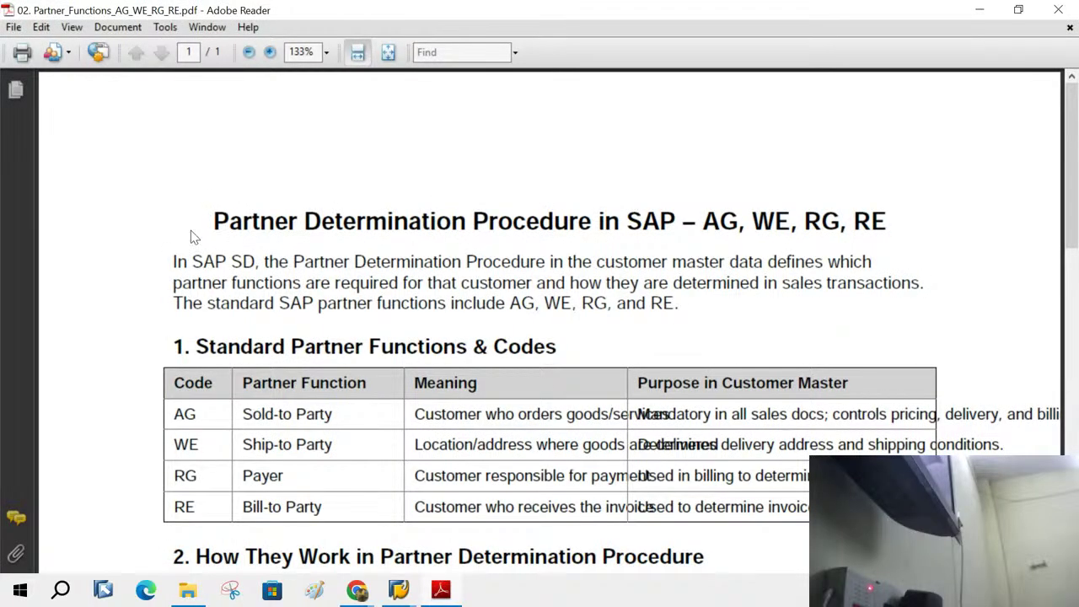
drag(214, 222, 586, 226)
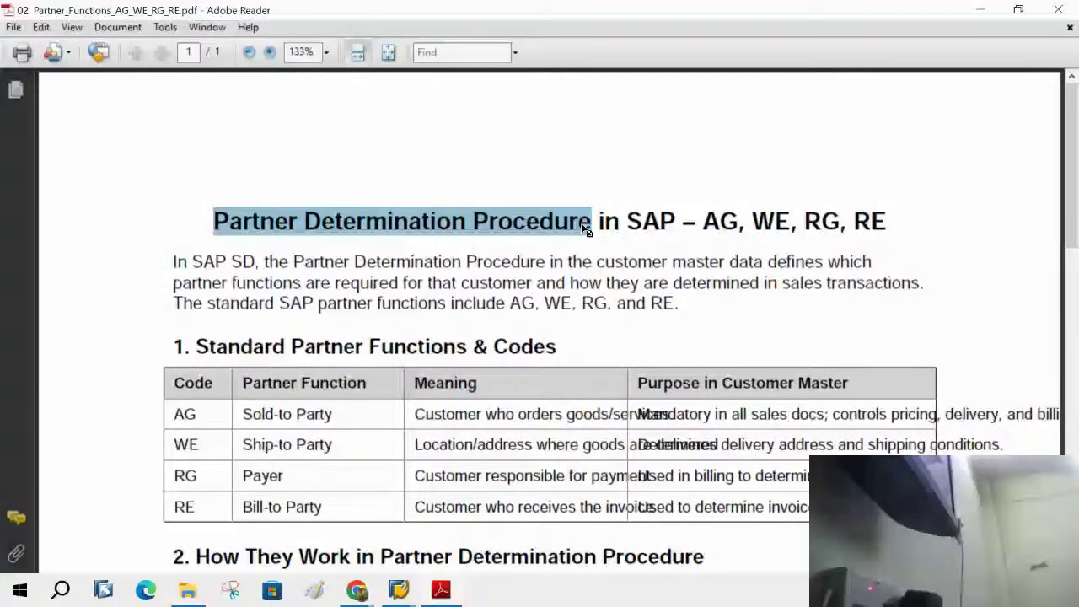
drag(198, 414, 104, 427)
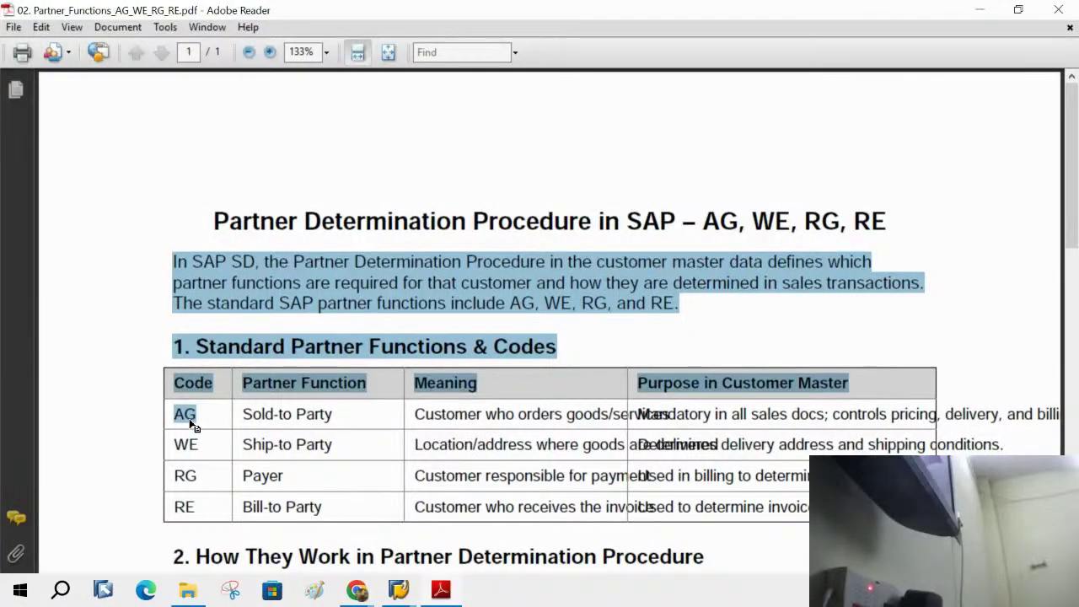
click(189, 421)
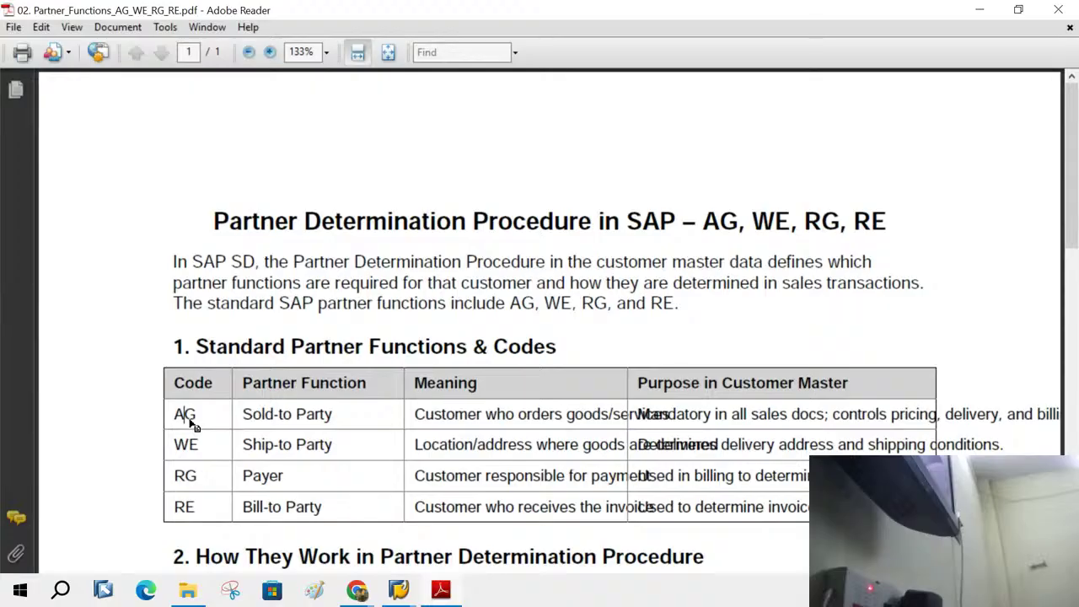
- Highlight the partner-function codes AG (Sold-to Party) and WE (Ship-to Party) in the table
drag(173, 414, 205, 413)
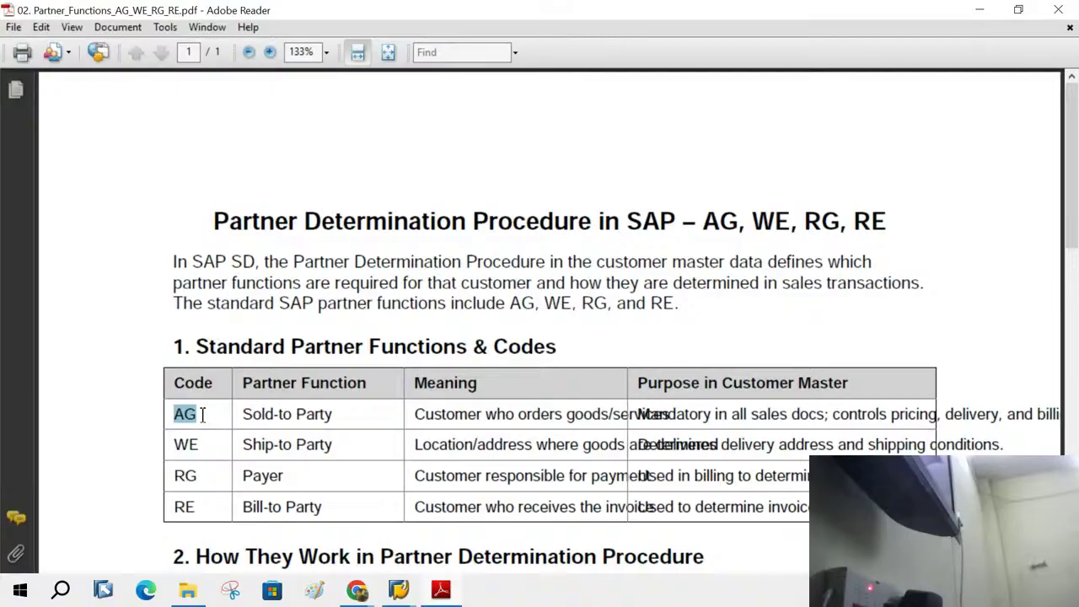
click(204, 413)
double_click(200, 413)
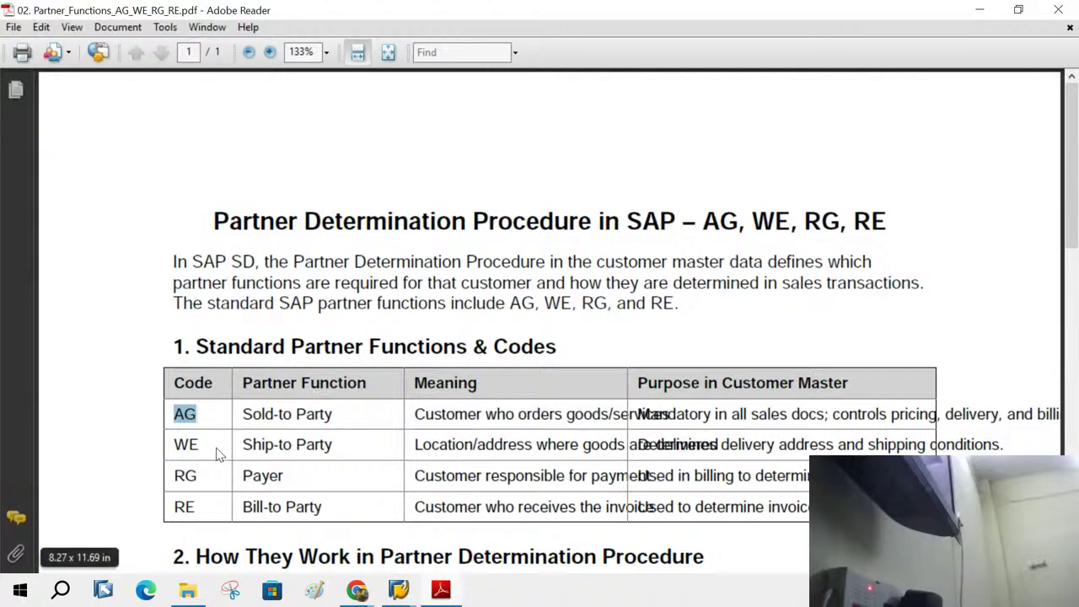
drag(216, 445, 73, 462)
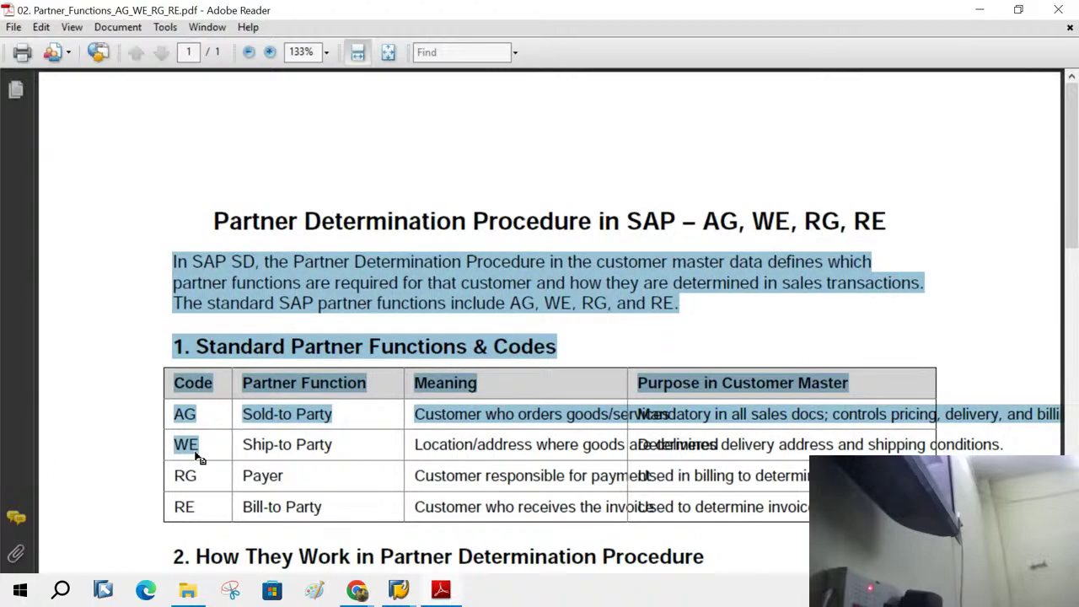